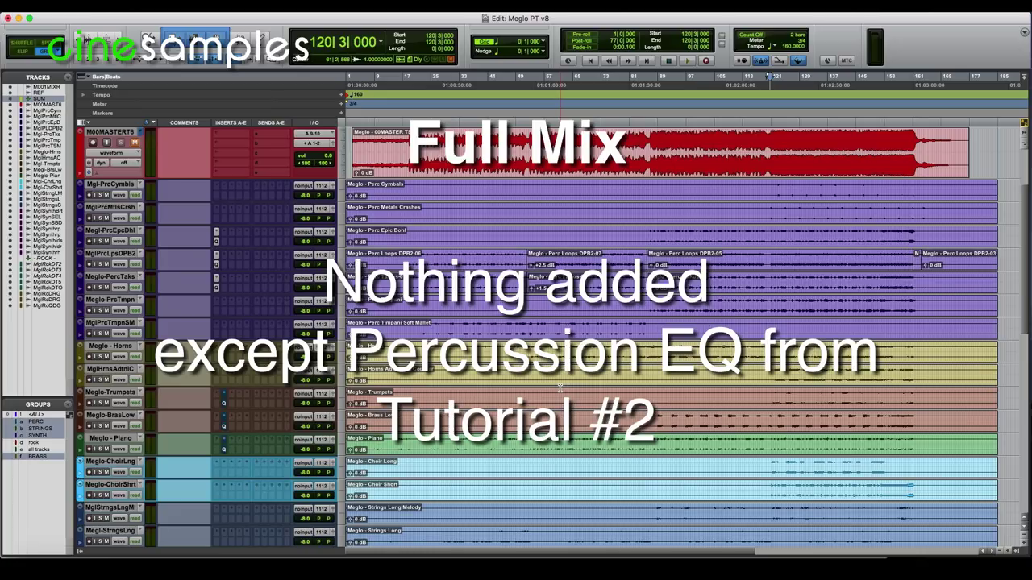
Step: Play the full mix from bar 120 and cue playback in the Horns clip near bar 121
key("space")
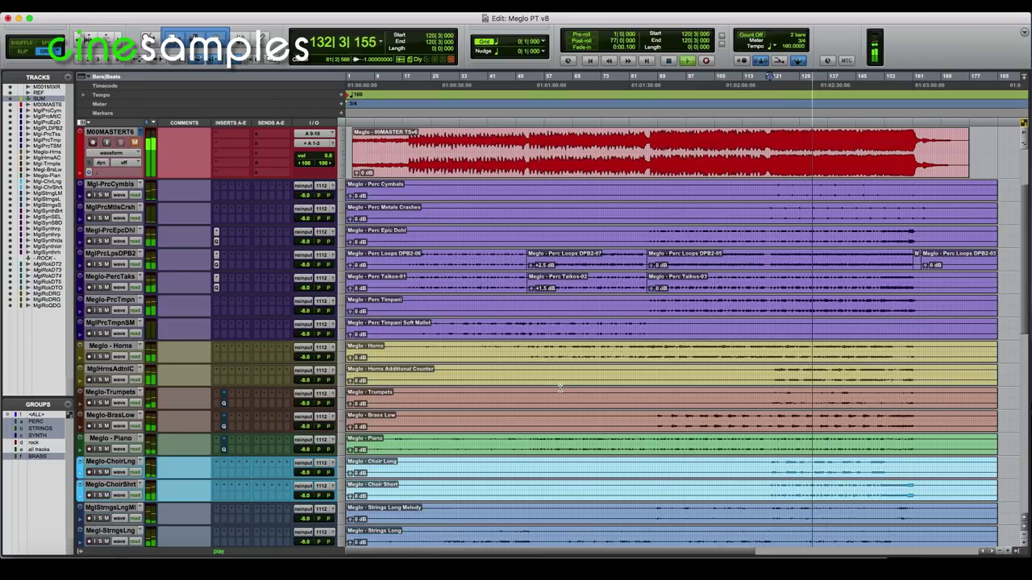
left_click(776, 349)
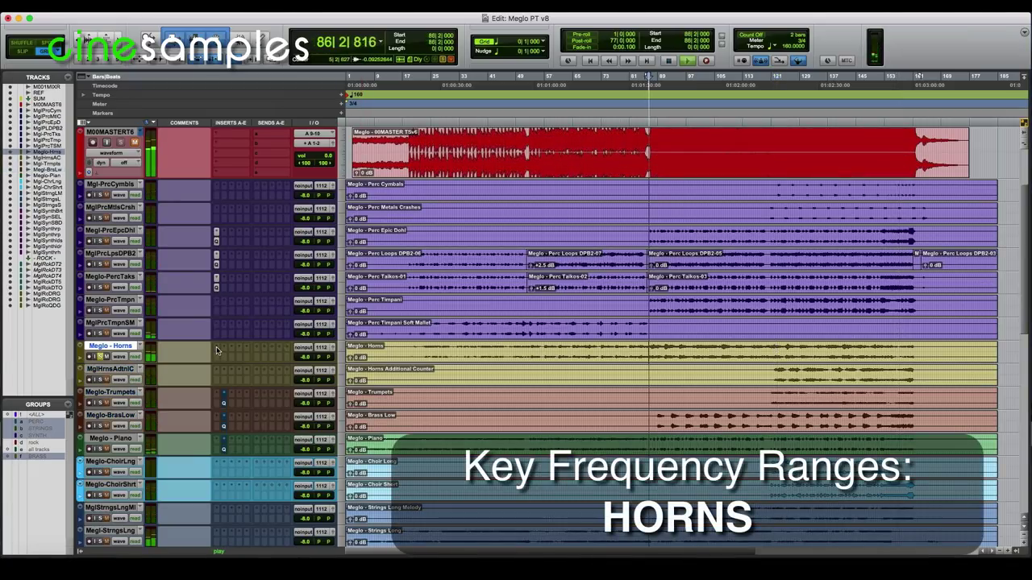
Step: Insert FabFilter Pro-Q 3 on the Meglo - Horns track and turn on its auto gain
left_click(216, 350)
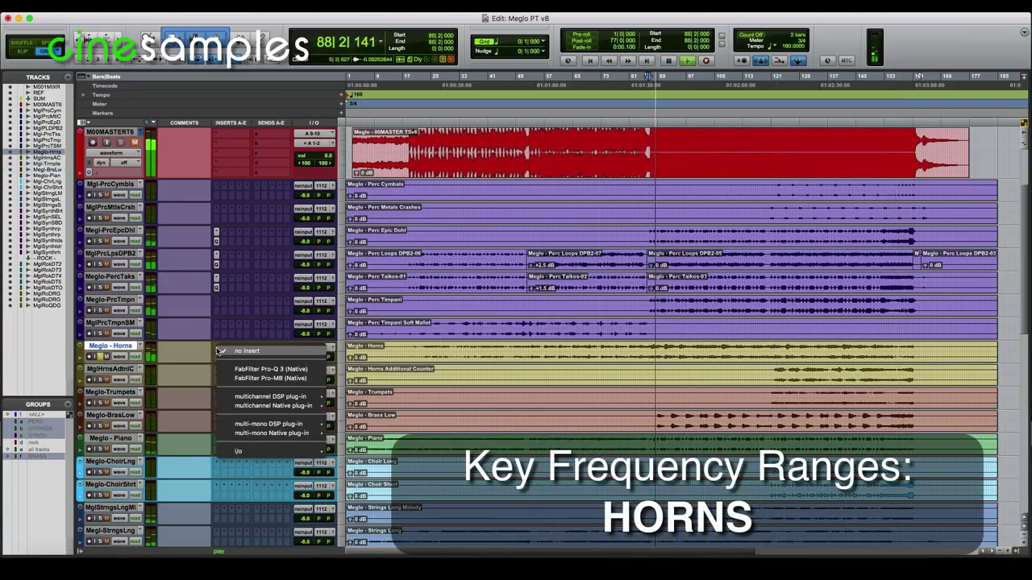
left_click(233, 370)
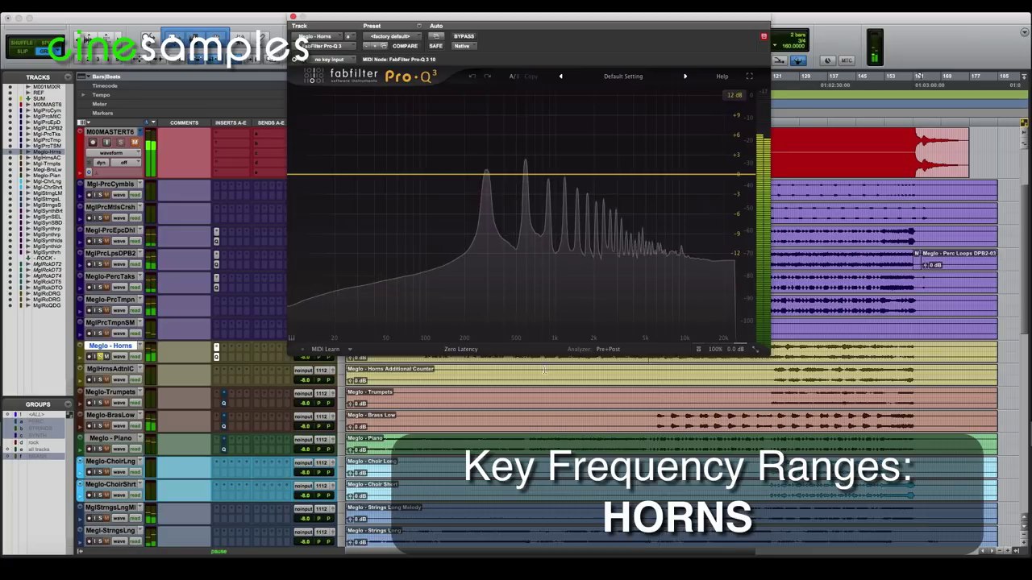
scroll(734, 395, "up", 2)
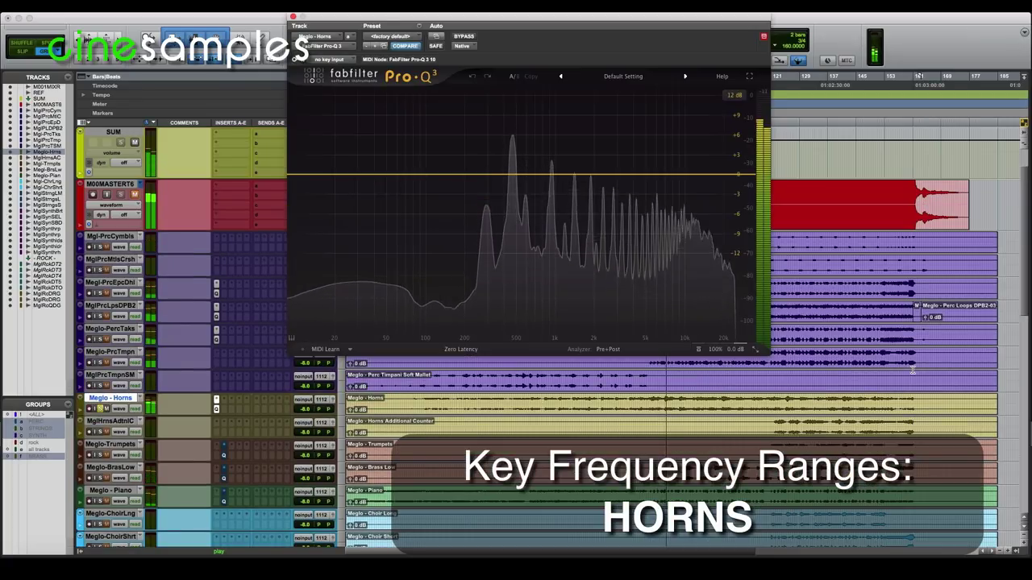
left_click(726, 337)
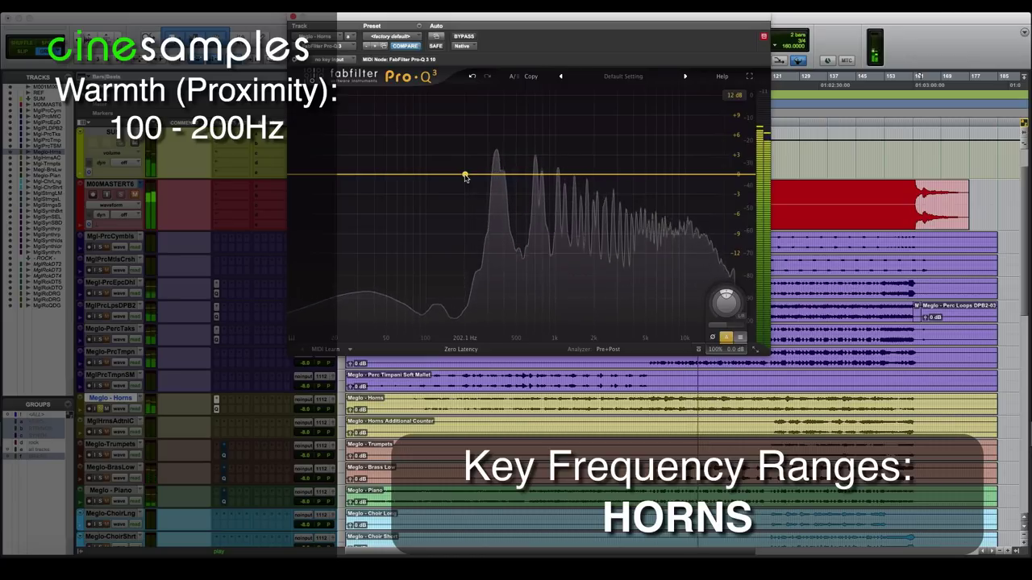
Step: Sweep one bell band through the Horns EQ from about 155 Hz to a 7 dB cut at about 3.7 kHz, and stop playback
mouse_move(465, 178)
left_mouse_down()
mouse_move(470, 103)
mouse_move(472, 169)
mouse_move(471, 115)
mouse_move(467, 166)
mouse_move(472, 117)
mouse_move(472, 161)
mouse_move(508, 170)
mouse_move(498, 111)
mouse_move(504, 121)
mouse_move(569, 129)
mouse_move(672, 129)
mouse_move(663, 176)
mouse_move(449, 175)
left_mouse_up()
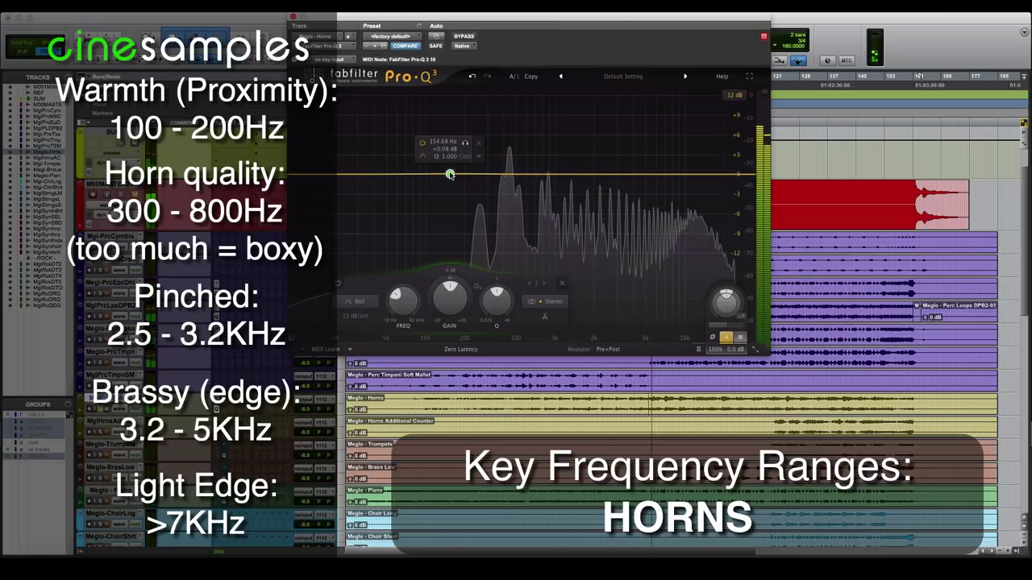
left_click_drag(449, 174, 517, 243)
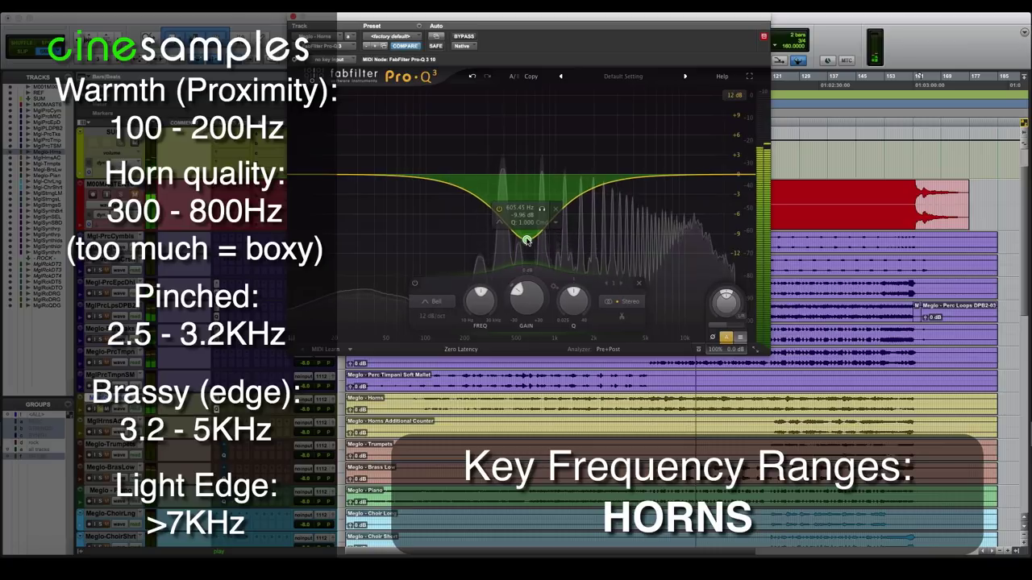
left_click_drag(525, 240, 617, 175)
mouse_move(619, 225)
left_mouse_down()
mouse_move(621, 170)
mouse_move(625, 220)
mouse_move(632, 175)
mouse_move(632, 215)
left_mouse_up()
mouse_move(630, 219)
left_mouse_down()
mouse_move(627, 180)
mouse_move(628, 222)
left_mouse_up()
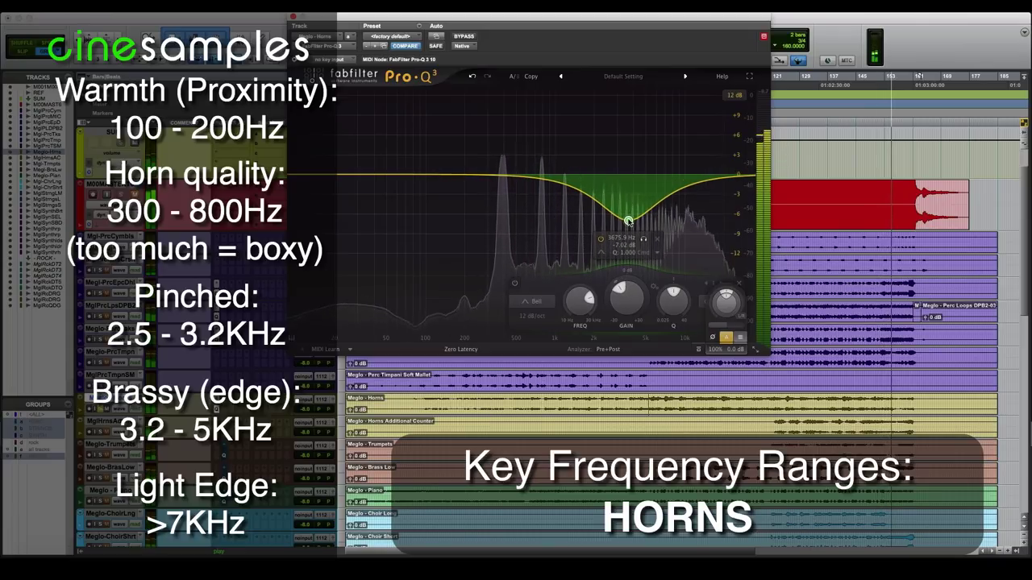
key("space")
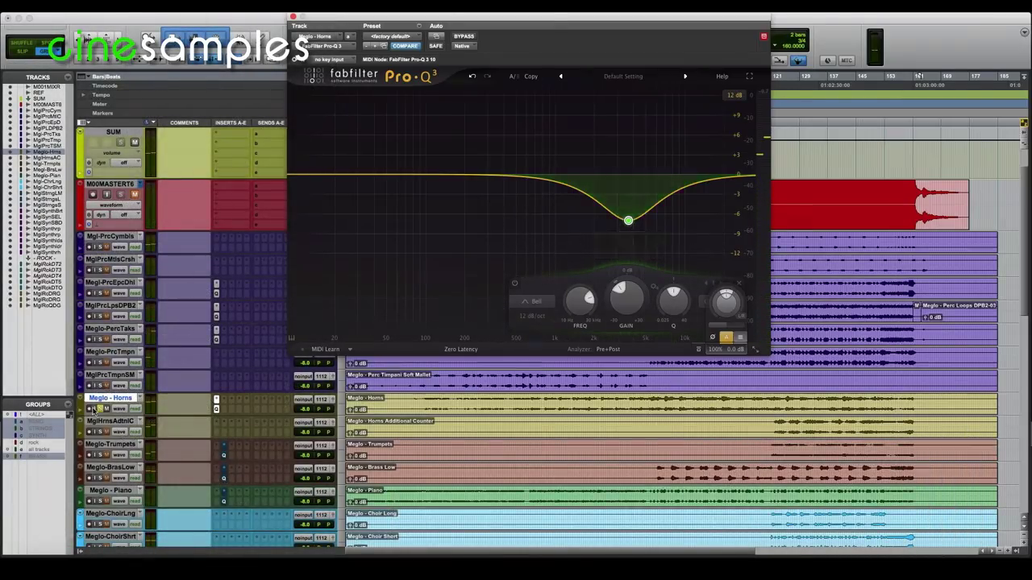
Step: Insert FabFilter Pro-Q 3 on the Meglo-Trumpets track and turn on its auto gain
left_click(444, 440)
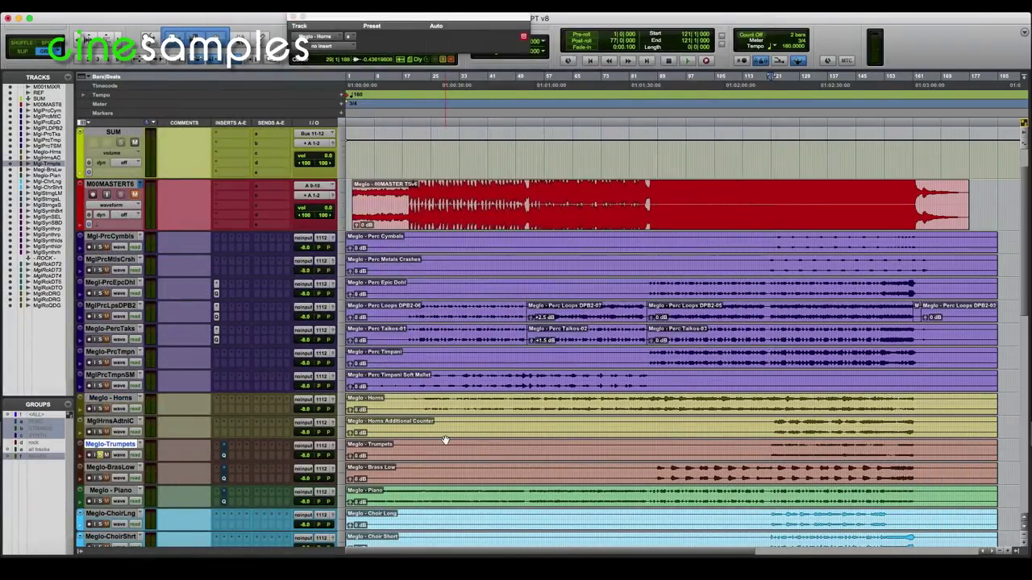
left_click(217, 450)
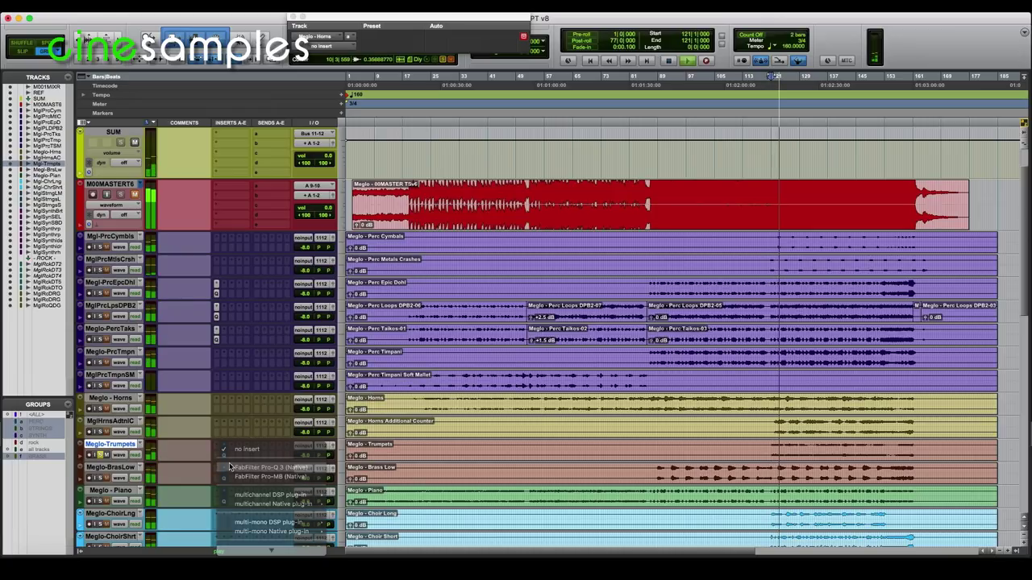
left_click(368, 306)
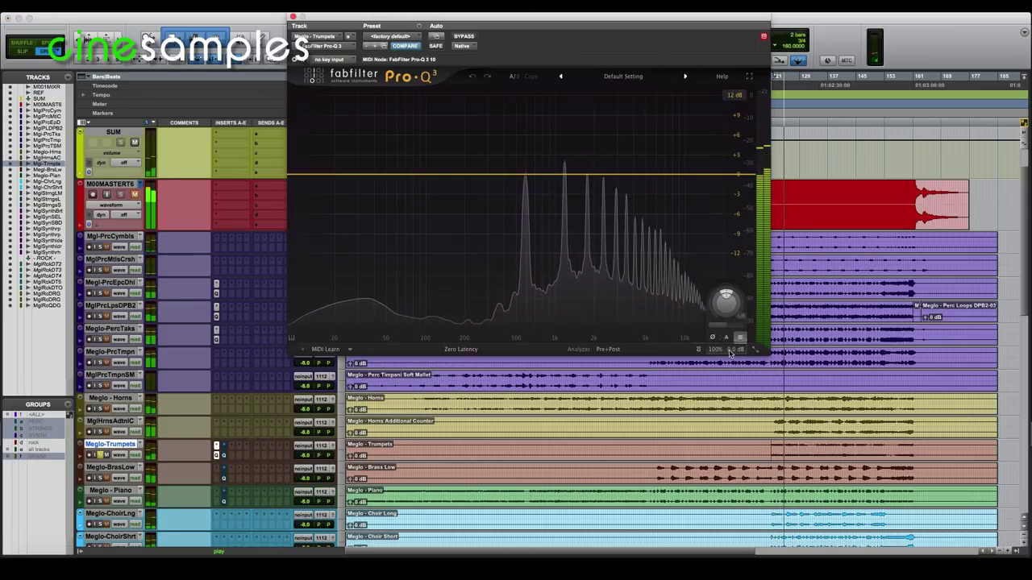
left_click(727, 338)
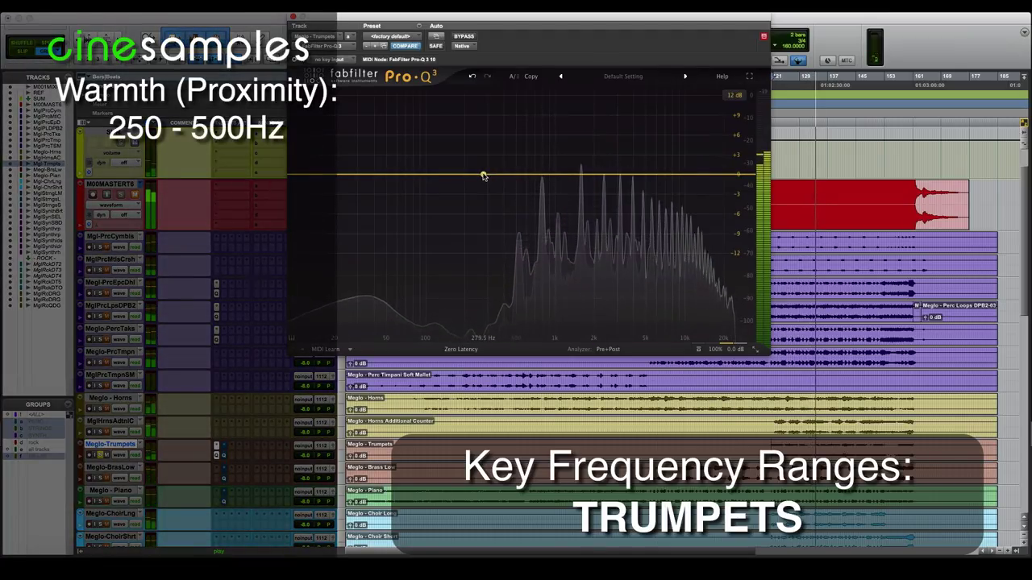
Step: Sweep a bell band across the Trumpets EQ, boosting about 9 dB up to 3.3 kHz, cutting about 11 dB near 3 kHz, and ending flat
left_click_drag(486, 176, 522, 111)
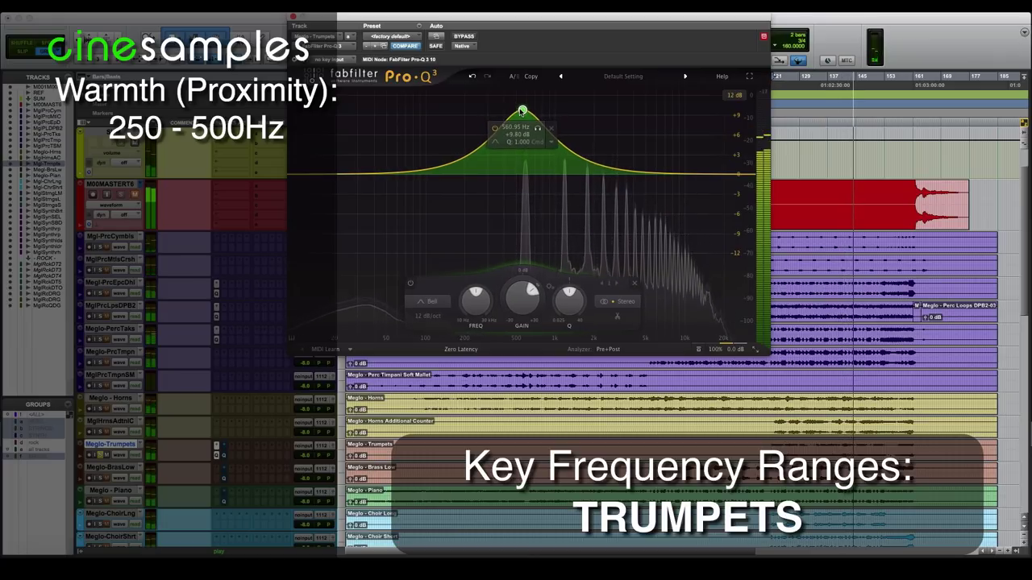
left_click_drag(522, 111, 556, 106)
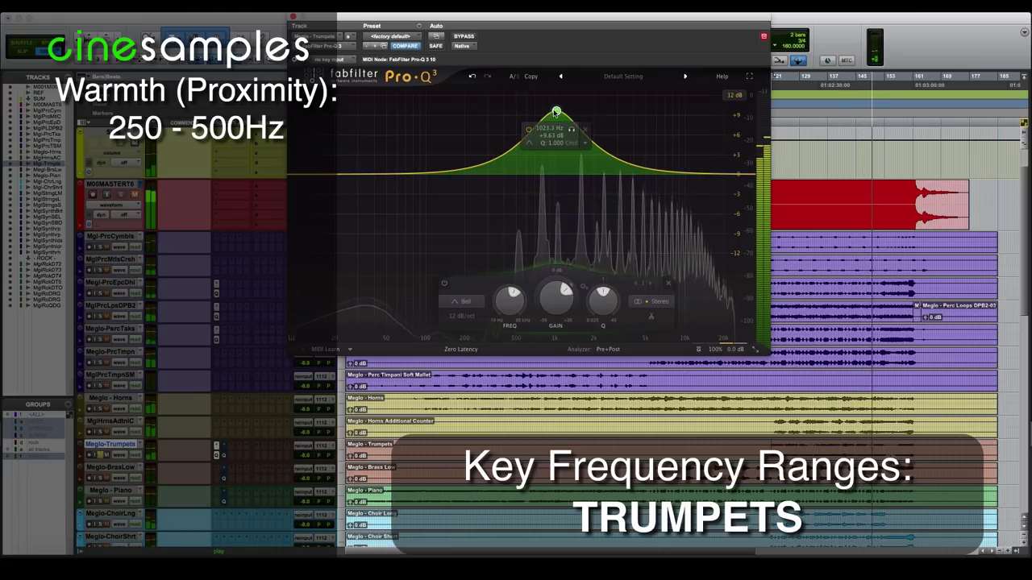
left_click_drag(556, 112, 614, 118)
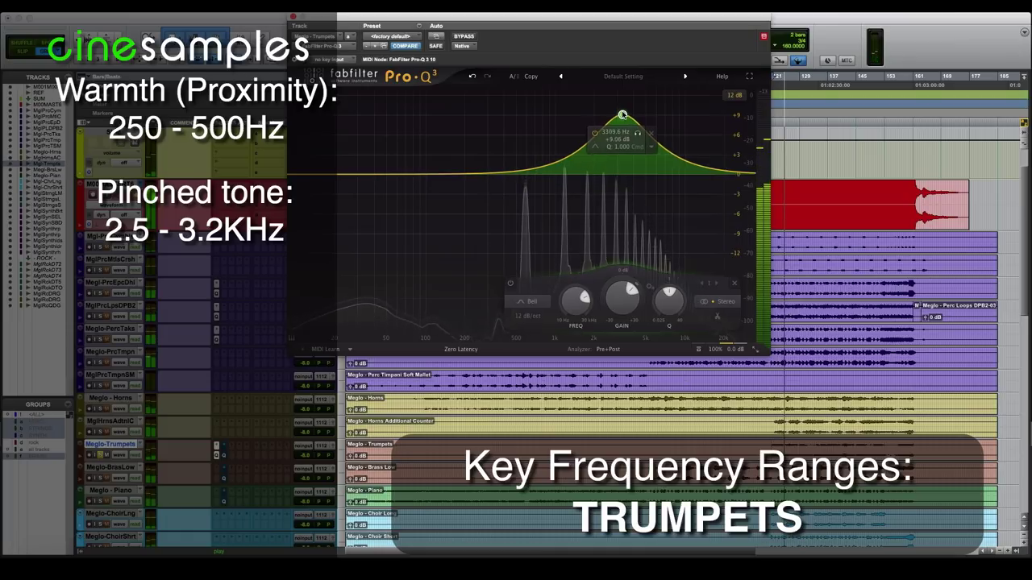
left_click_drag(617, 117, 618, 232)
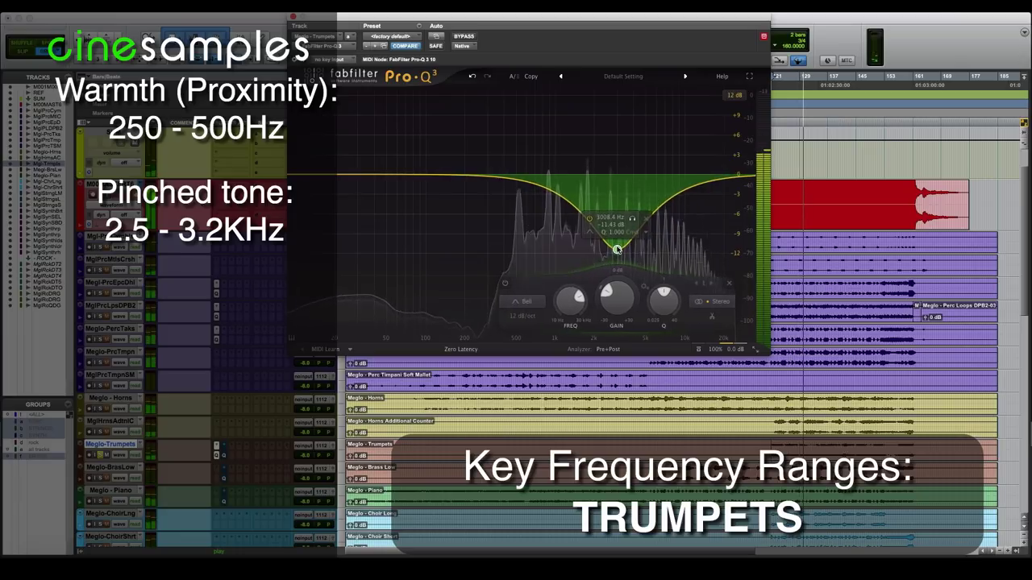
left_click_drag(622, 248, 620, 247)
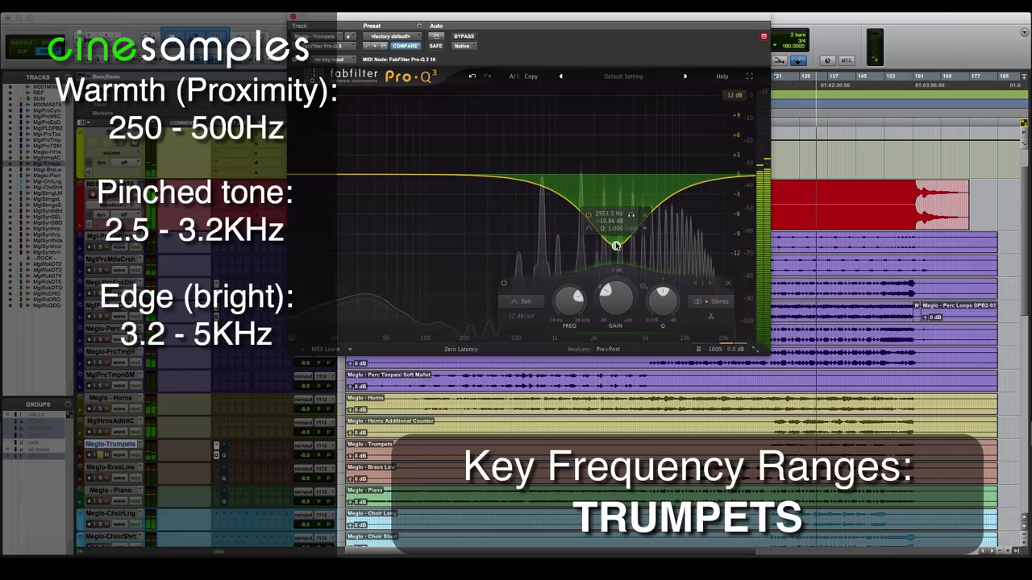
left_click_drag(616, 235, 663, 174)
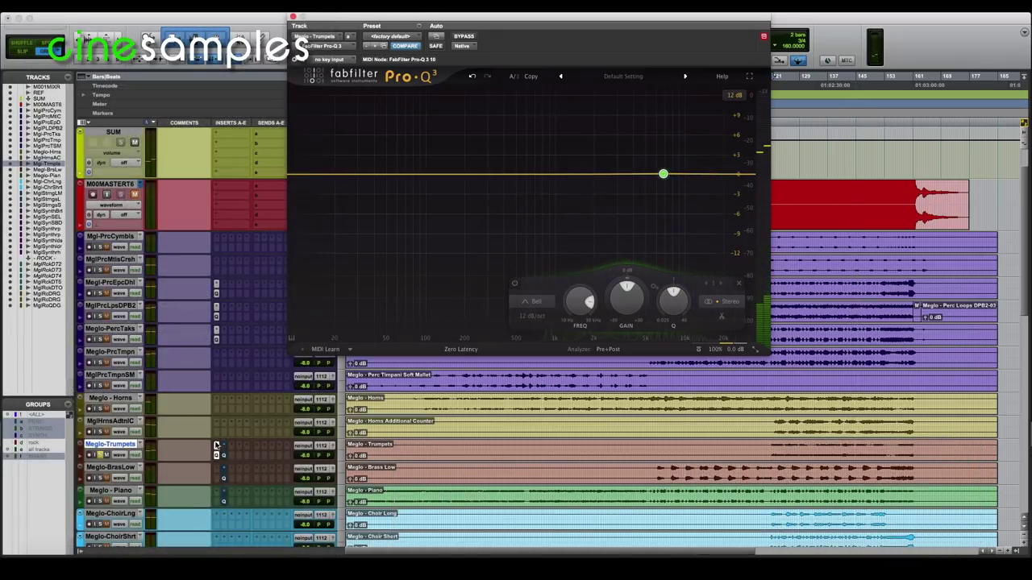
Step: Remove the Pro-Q 3 insert from Meglo-Trumpets and insert FabFilter Pro-Q 3 on the Meglo-BrasLow track near bar 121
left_click(222, 390)
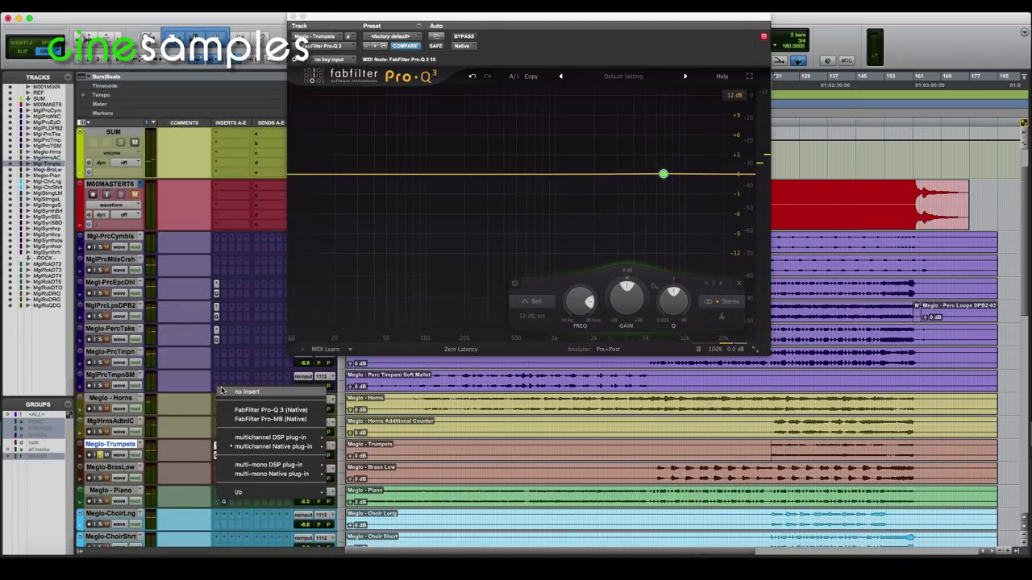
left_click(234, 392)
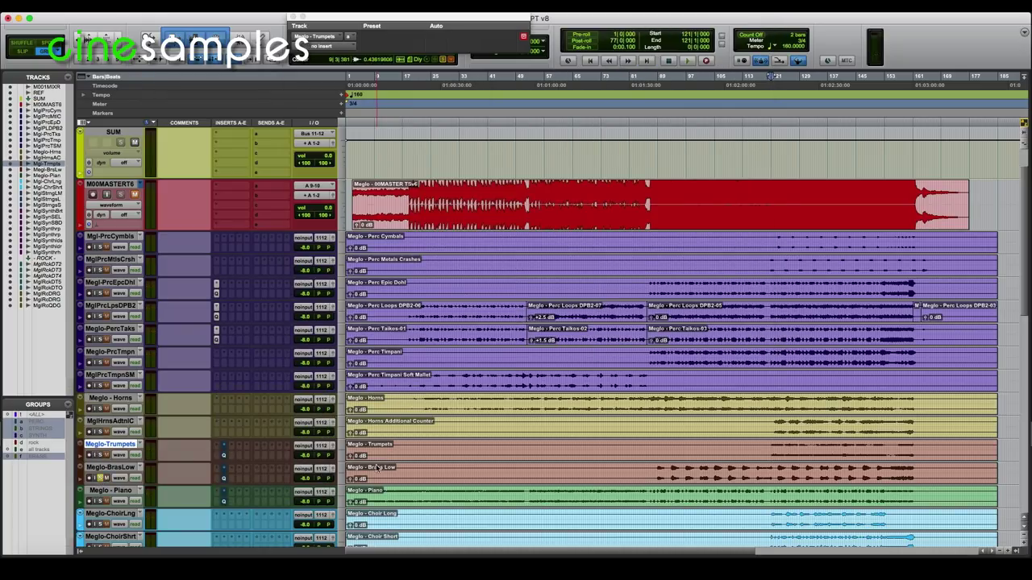
left_click(778, 469)
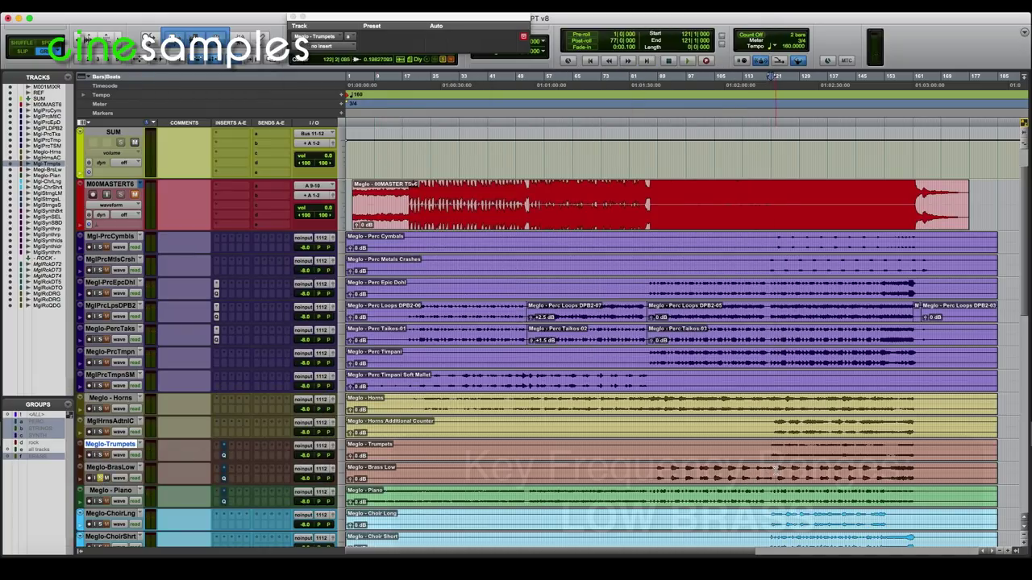
left_click(216, 472)
left_click(353, 371)
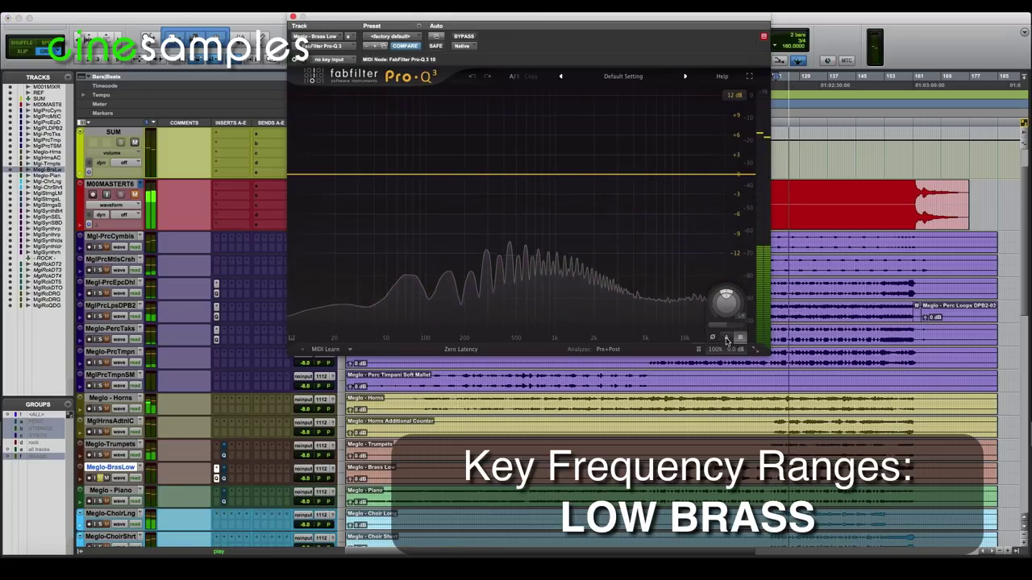
left_click(725, 304)
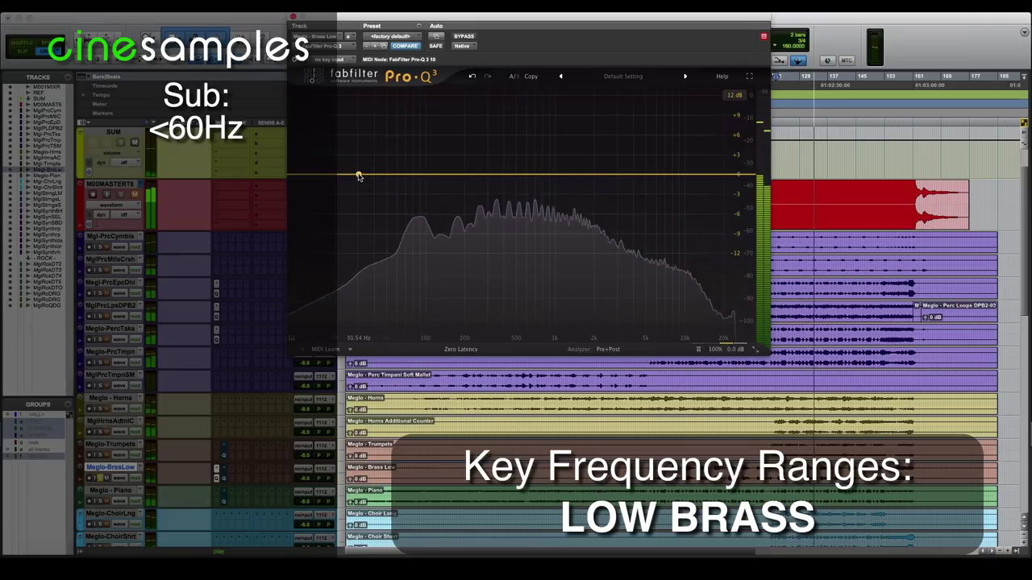
Step: Sweep a boosted bell band through the low brass EQ from about 140 Hz via 550 Hz and 1 kHz to 3.6 kHz, ending flat
left_click_drag(359, 176, 457, 114)
left_click(525, 288)
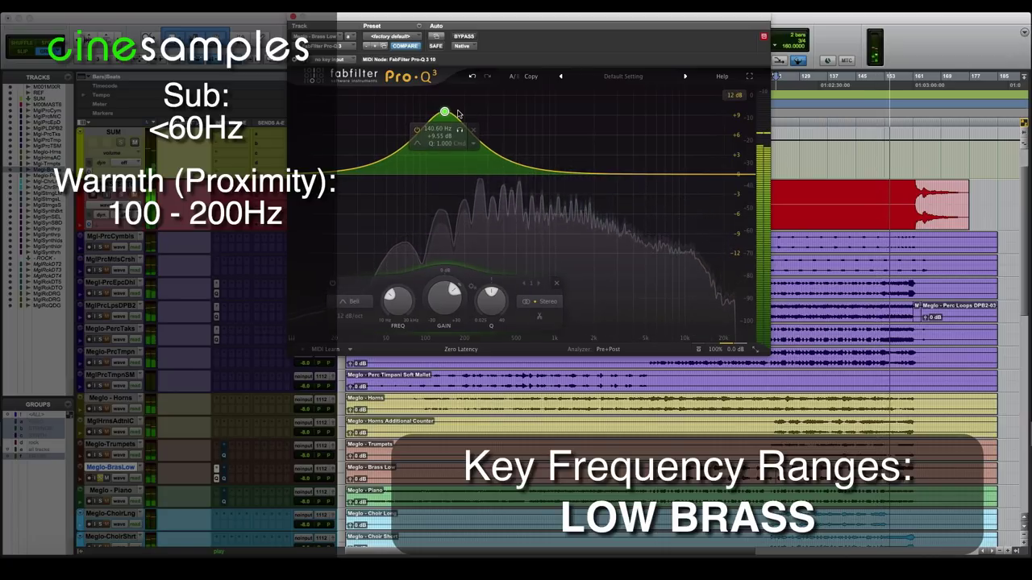
left_click_drag(457, 114, 521, 122)
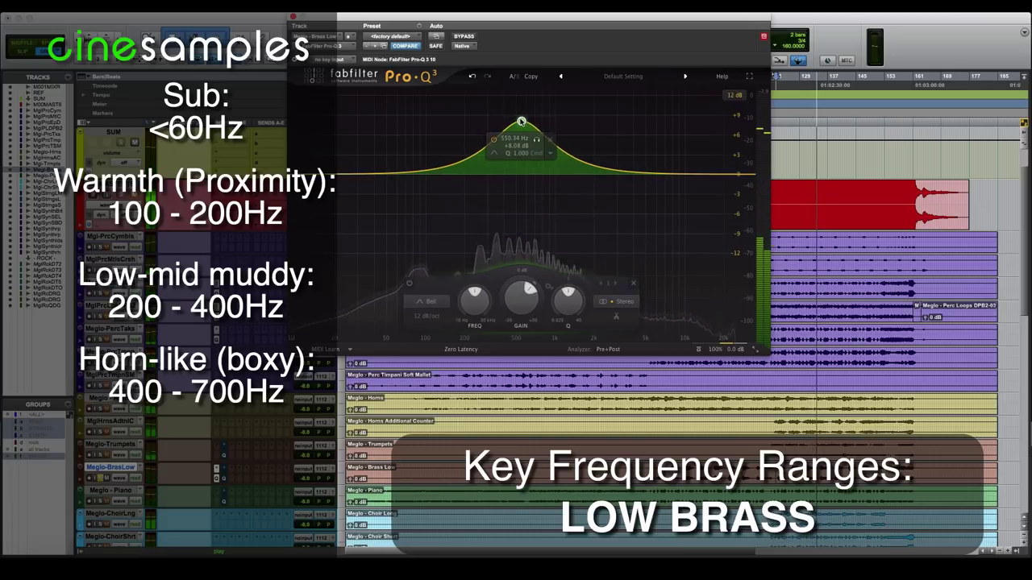
key("space")
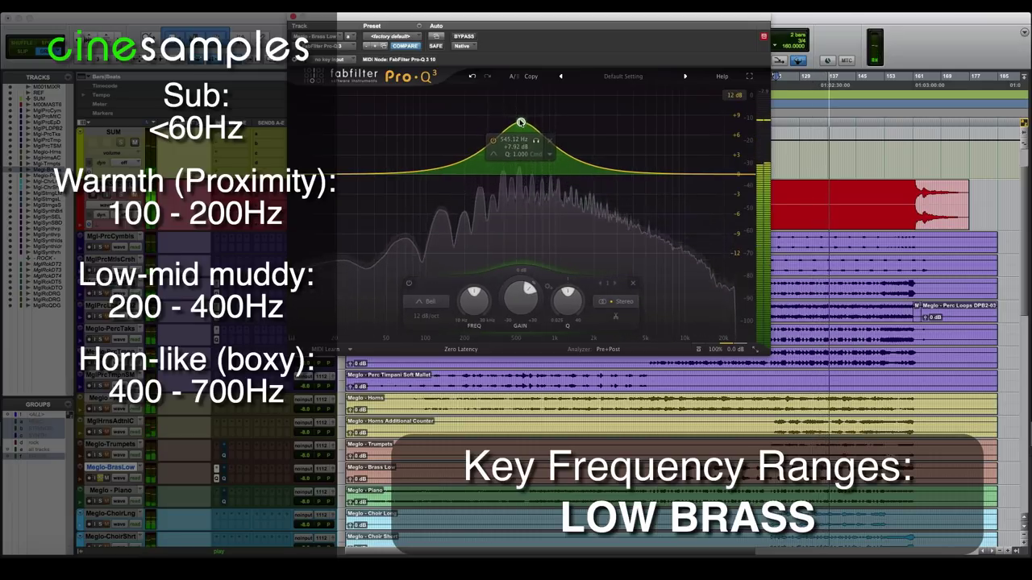
left_click_drag(522, 121, 554, 111)
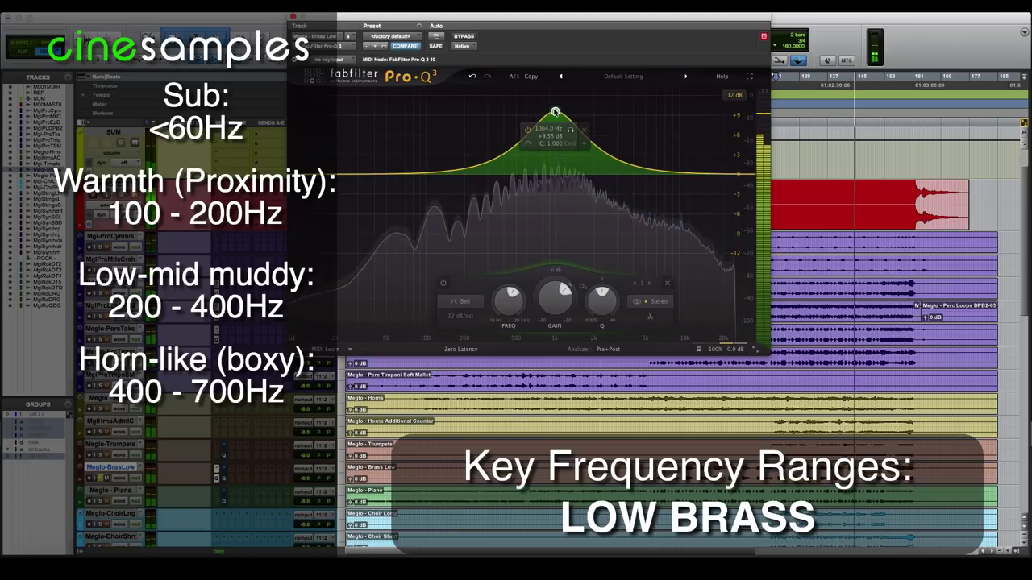
left_click_drag(555, 111, 627, 136)
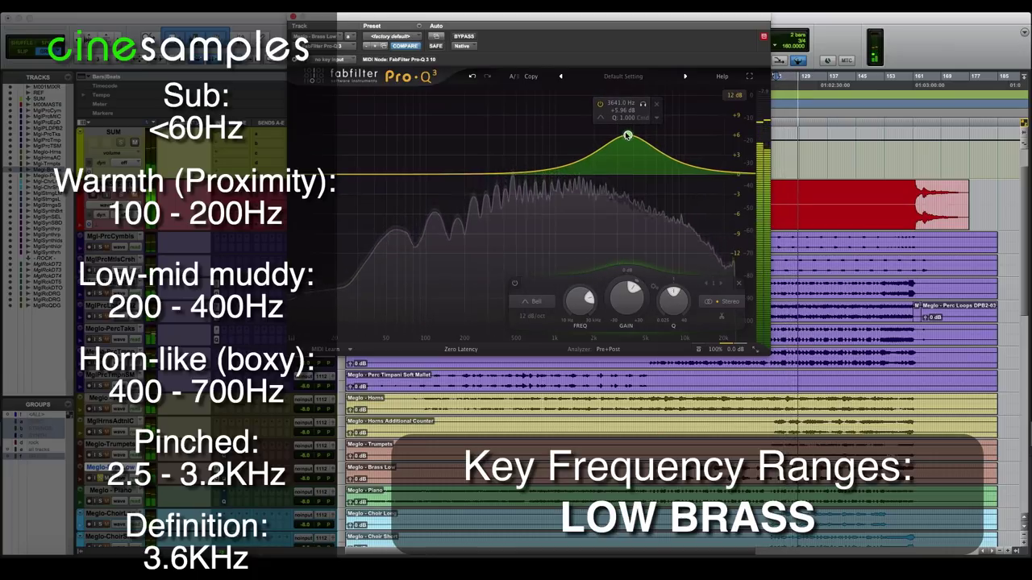
left_click_drag(627, 136, 666, 174)
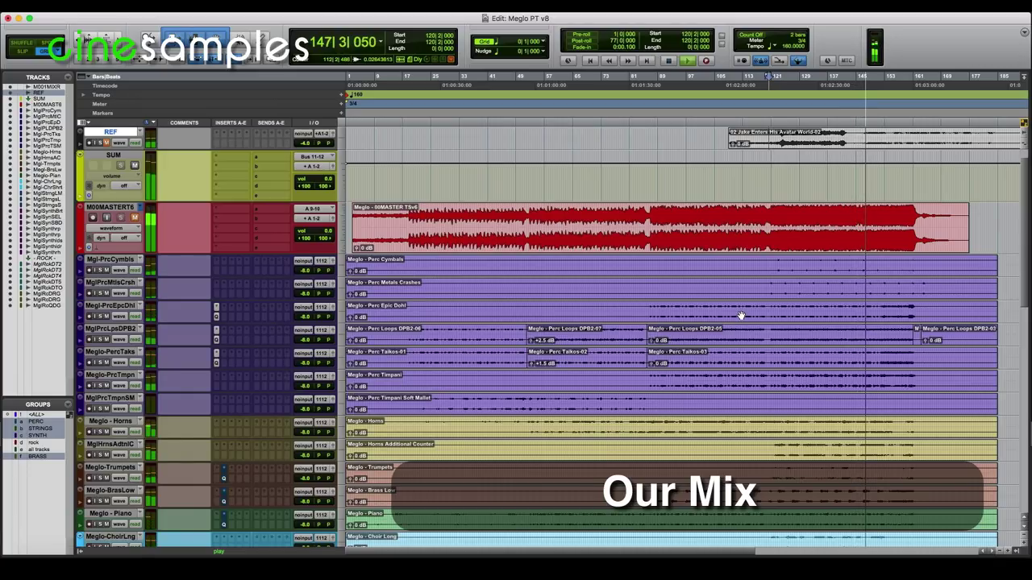
Step: Stop the full mix and audition the soloed Horns and Horns Additional Counter tracks from bar 120
key("space")
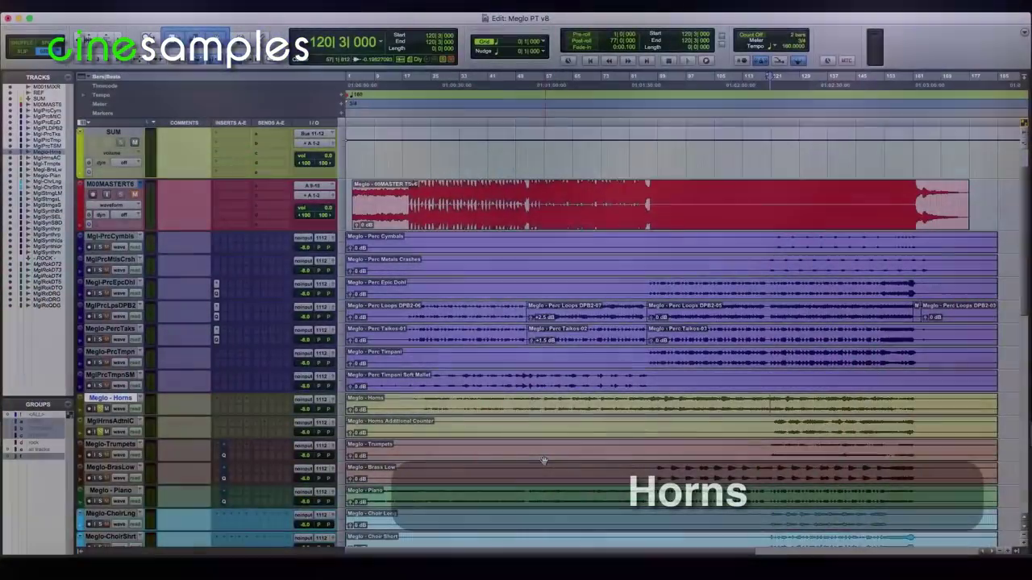
key("space")
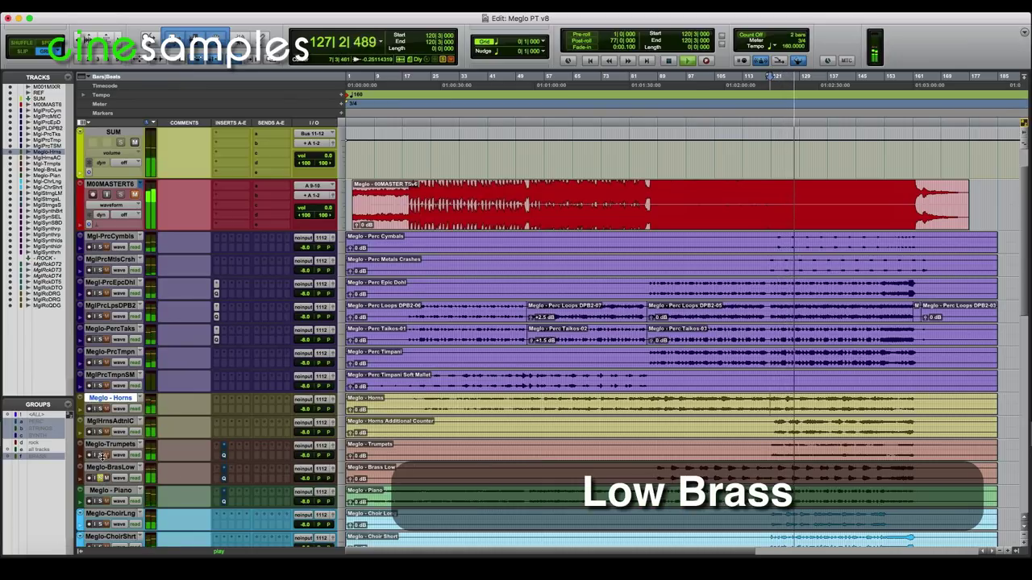
Step: Solo the Horns and Horns Additional Counter tracks together with the low brass, then stop playback
left_click(100, 409)
left_click(102, 432)
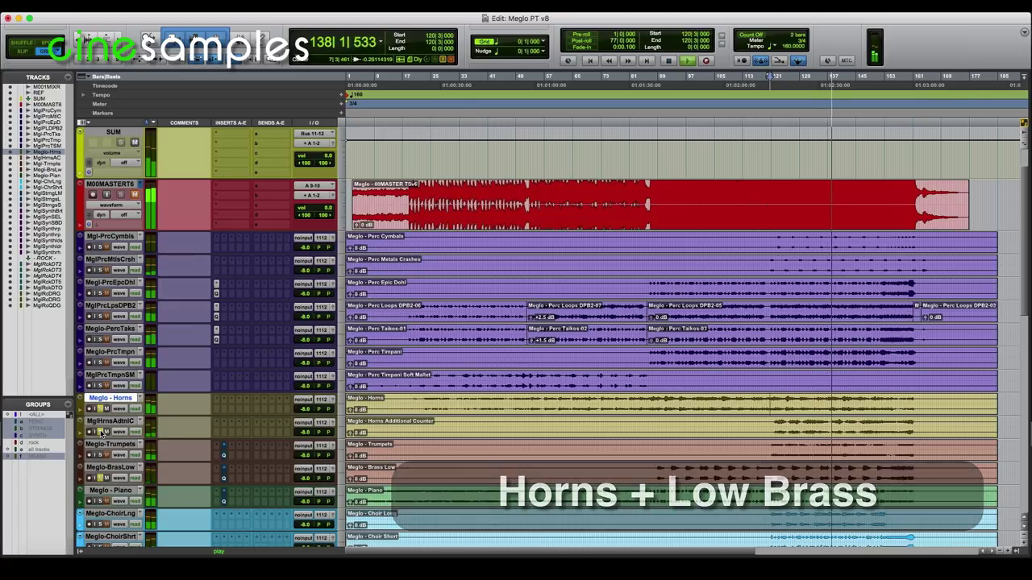
key("space")
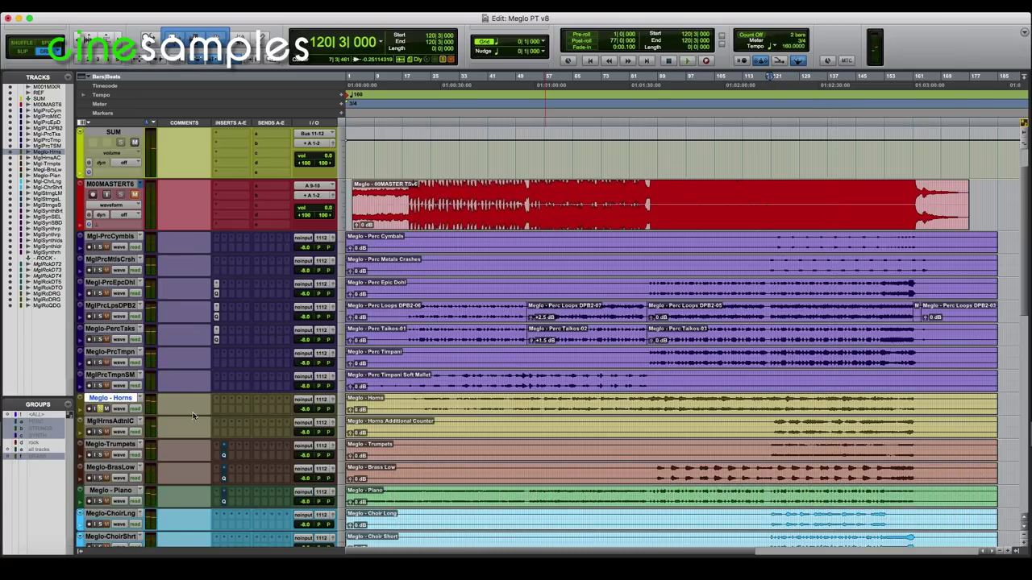
Step: Insert FabFilter Pro-Q 3 on the Meglo - Horns track and start playback of the soloed horns
left_click(216, 403)
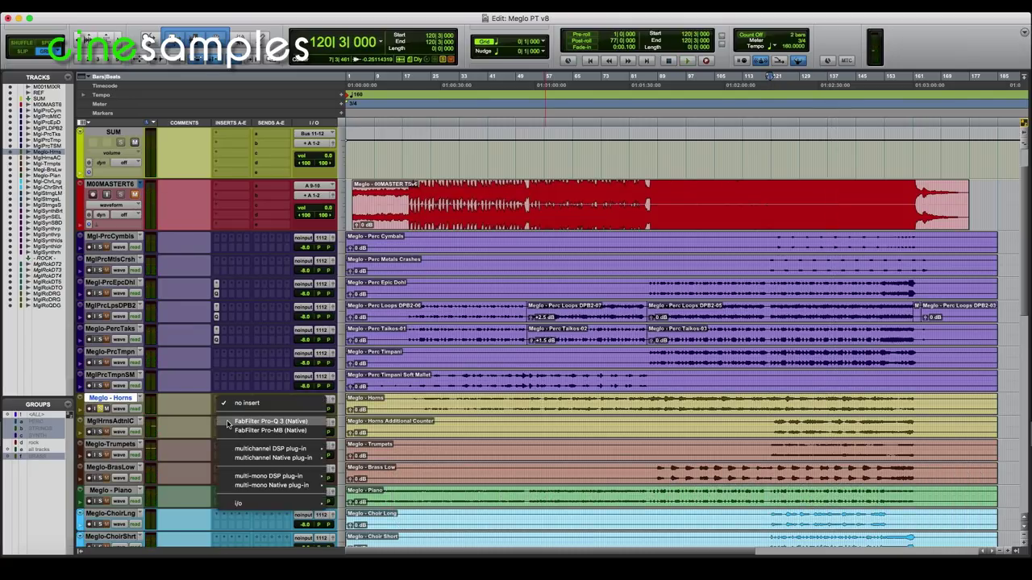
left_click(233, 424)
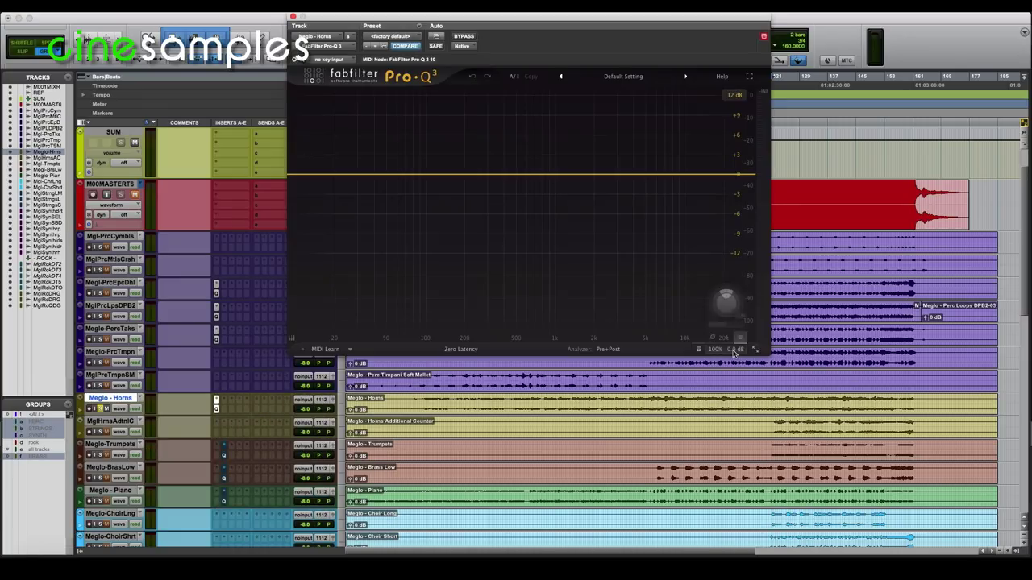
left_click(726, 339)
key("space")
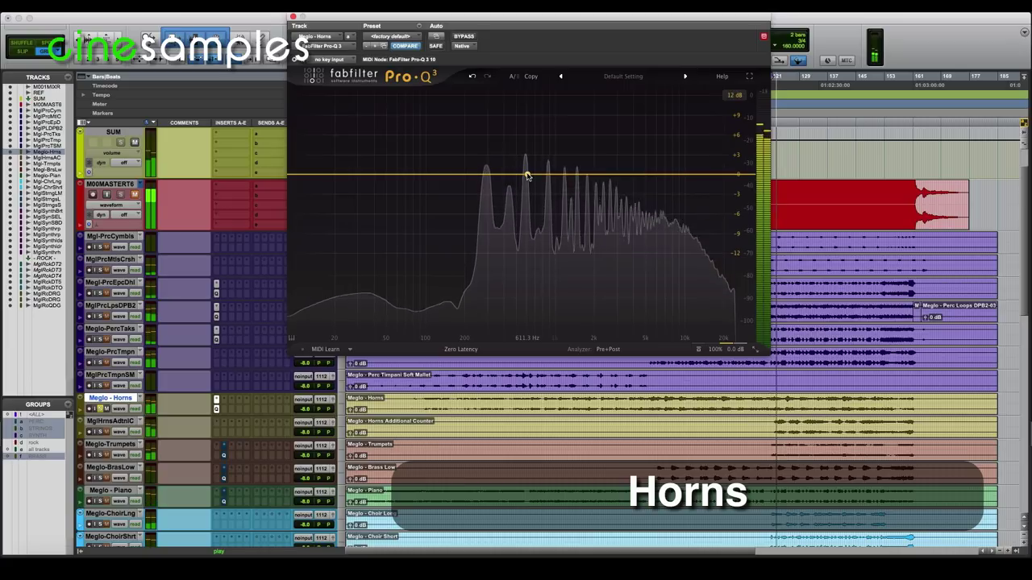
Step: Audition a bell cut of about 6.5 dB near 600 Hz on the horns, and remove the Pro-Q 3 insert
left_click_drag(525, 174, 525, 219)
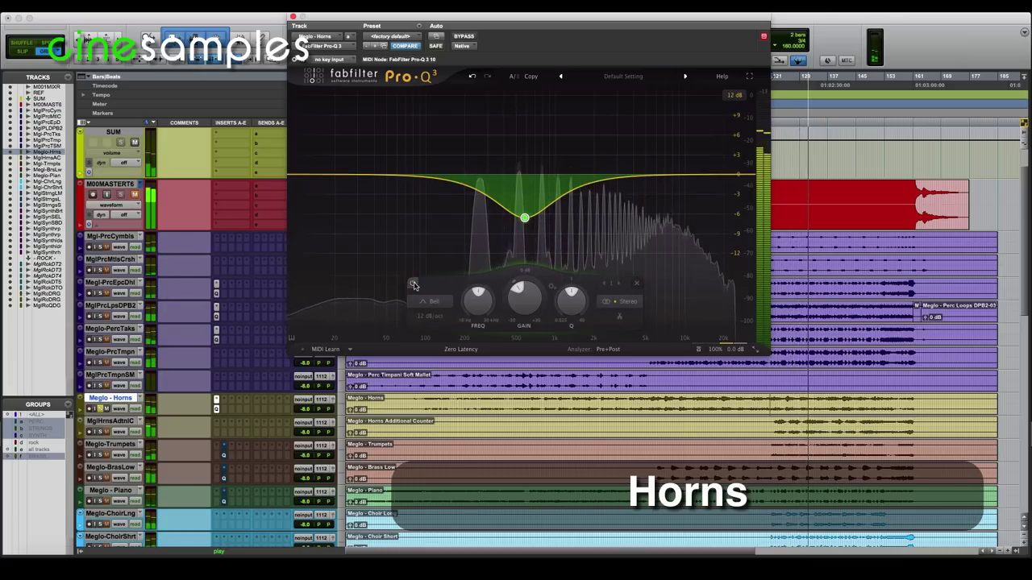
left_click(414, 285)
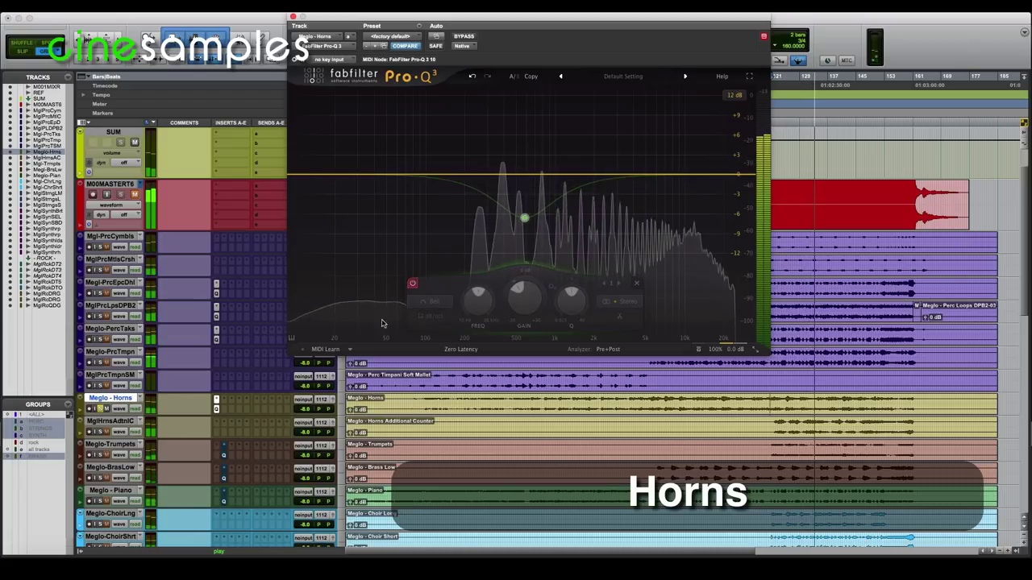
left_click(216, 401)
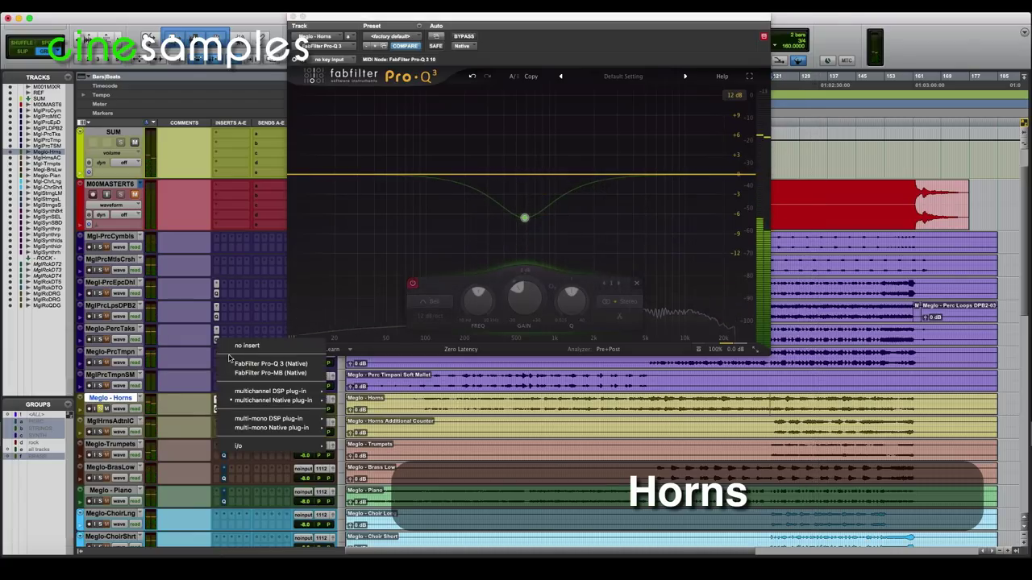
left_click(232, 347)
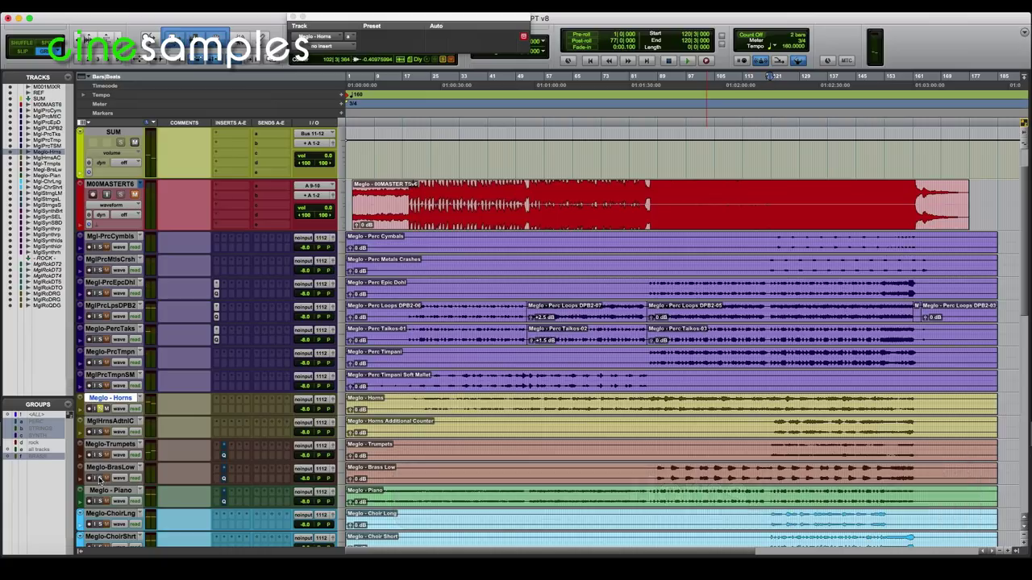
Step: Activate the soloed low brass track's Pro-Q 3, set its bell cut to about 3 dB near 583 Hz, and compare it with bypass
left_click(228, 480)
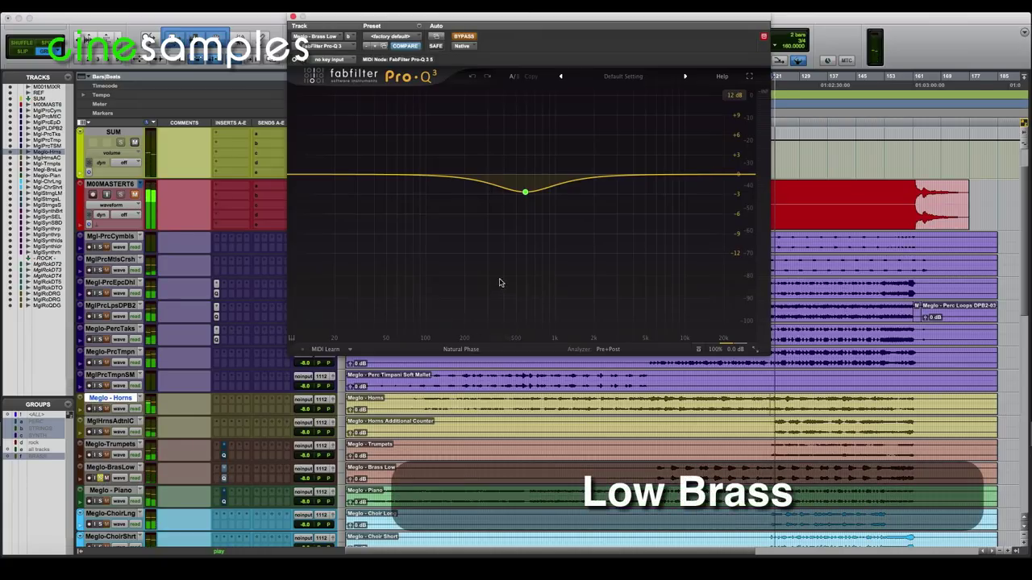
left_click(465, 38)
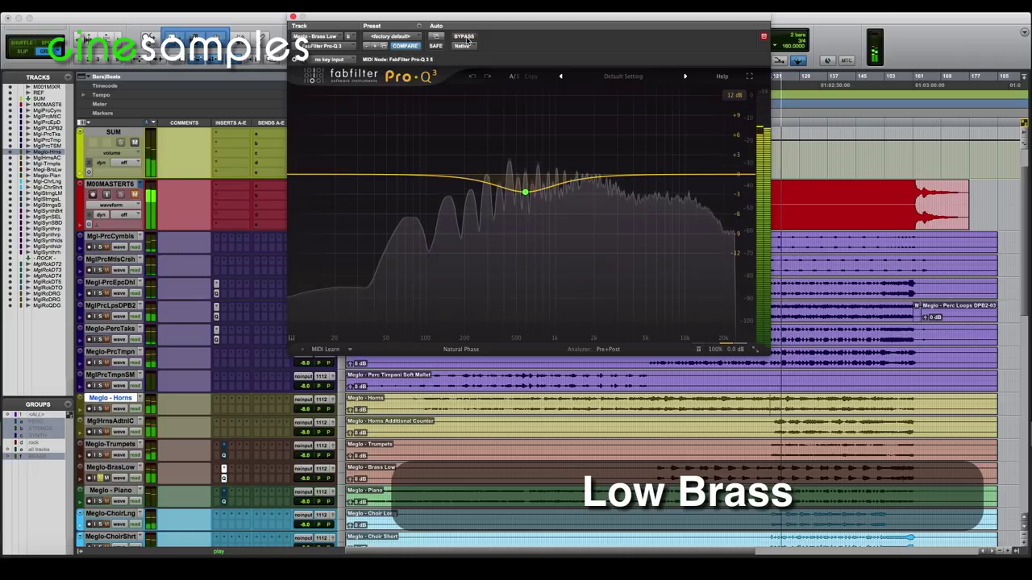
mouse_move(525, 187)
left_mouse_down()
mouse_move(523, 222)
mouse_move(524, 196)
left_mouse_up()
left_click(466, 37)
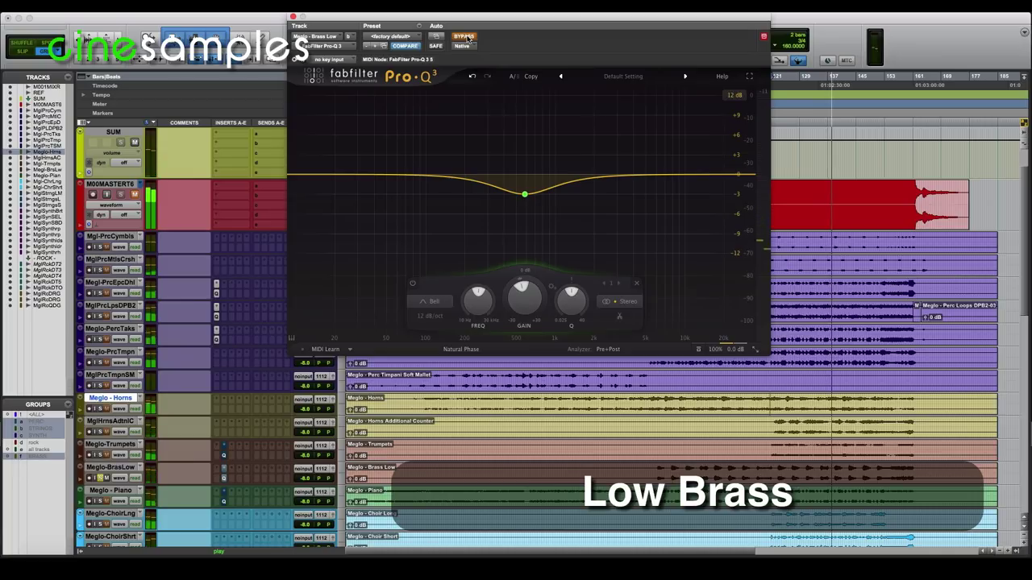
left_click(466, 36)
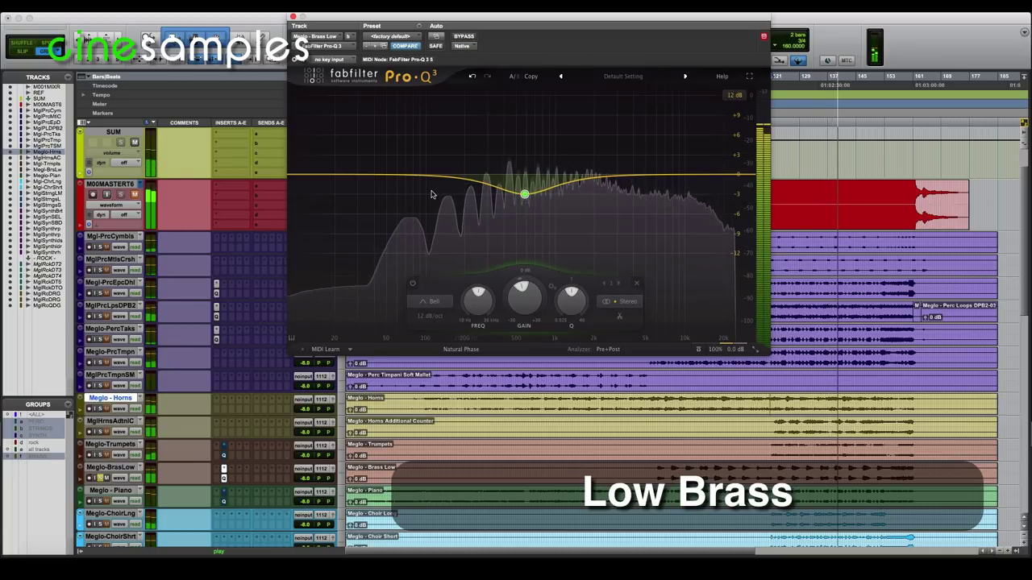
Step: Solo the two horns tracks together with the low brass and compare the low brass EQ band switched off and on
left_click(100, 432)
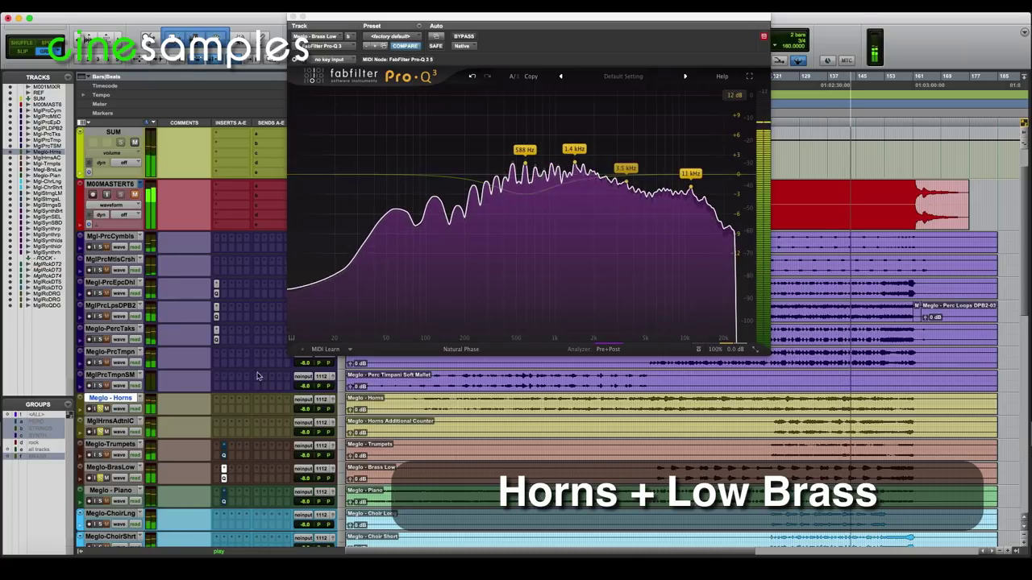
left_click_drag(524, 174, 524, 194)
left_click(412, 284)
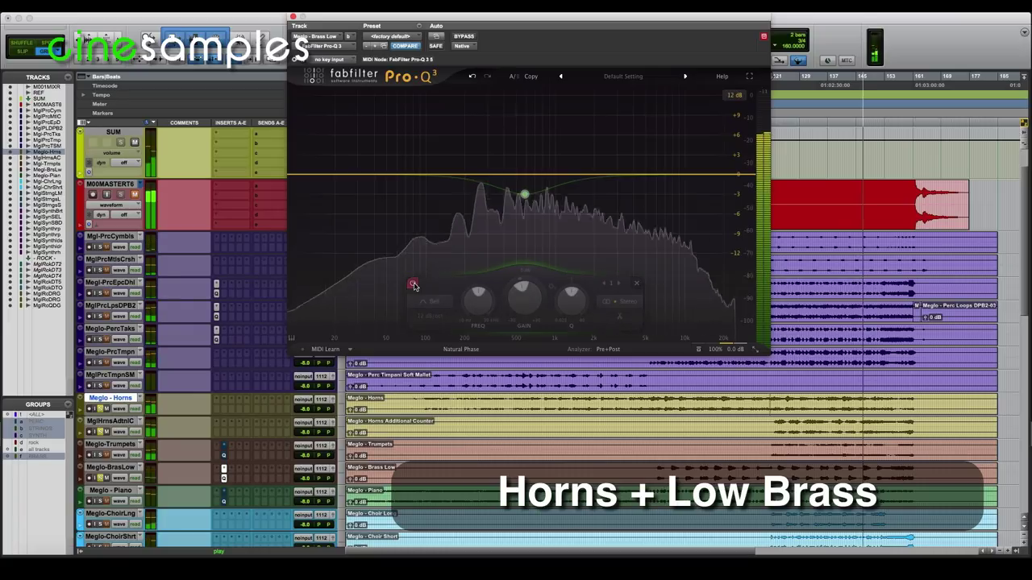
left_click(412, 284)
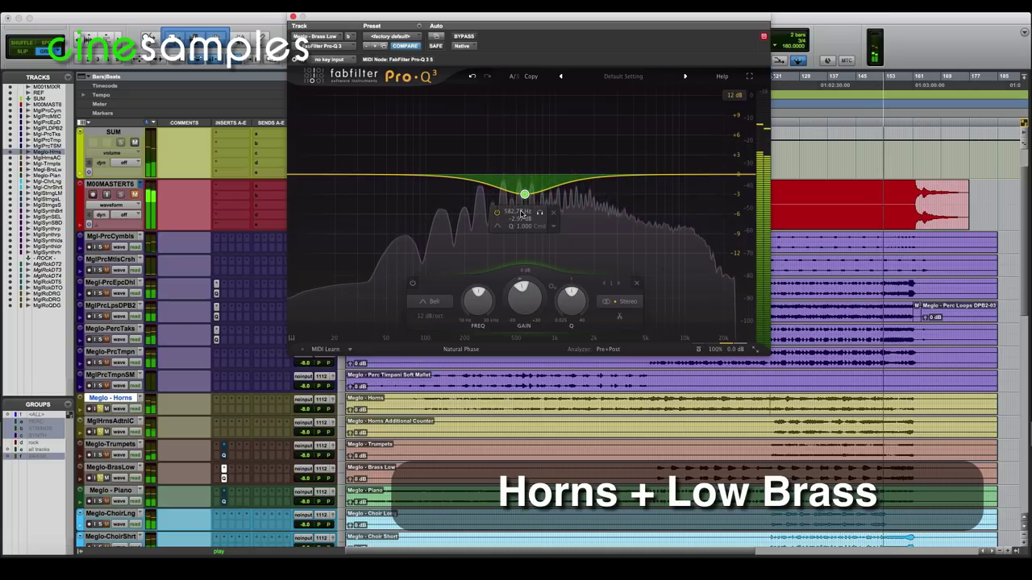
Step: Clear the horns and low brass solos and compare the low brass EQ bypassed and active in the full mix
left_click(100, 409)
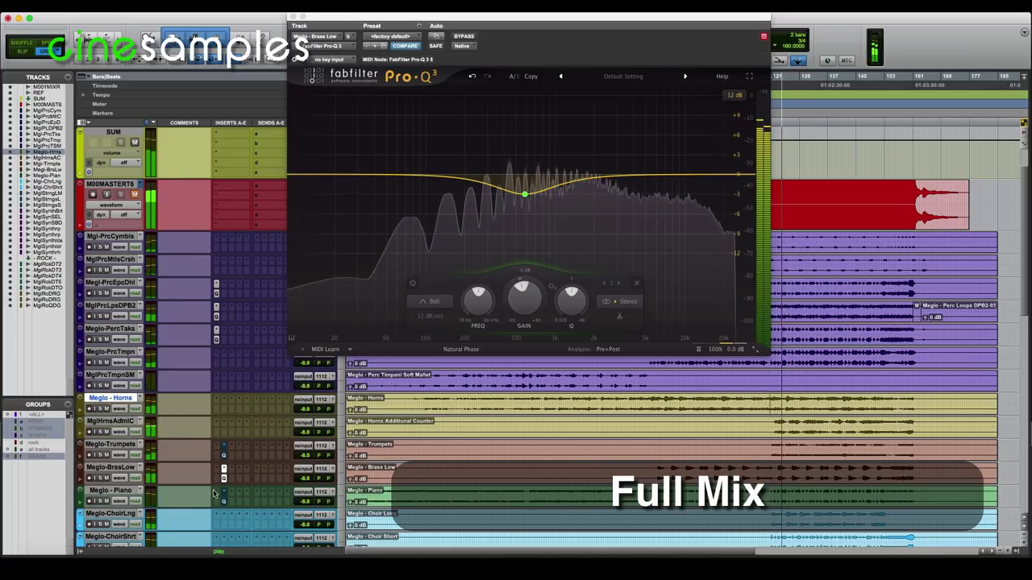
left_click(471, 37)
left_click(472, 37)
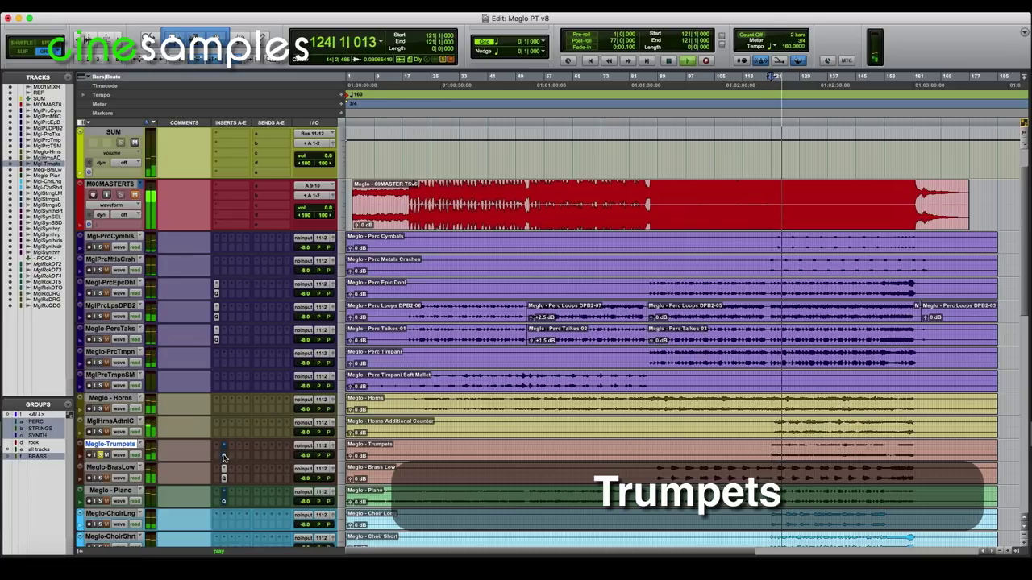
Step: Open the soloed trumpets' Pro-Q 3, compare it with bypass, and set its bell cut near 2.8 kHz to about 3.4 dB
left_click(223, 456)
left_click(466, 36)
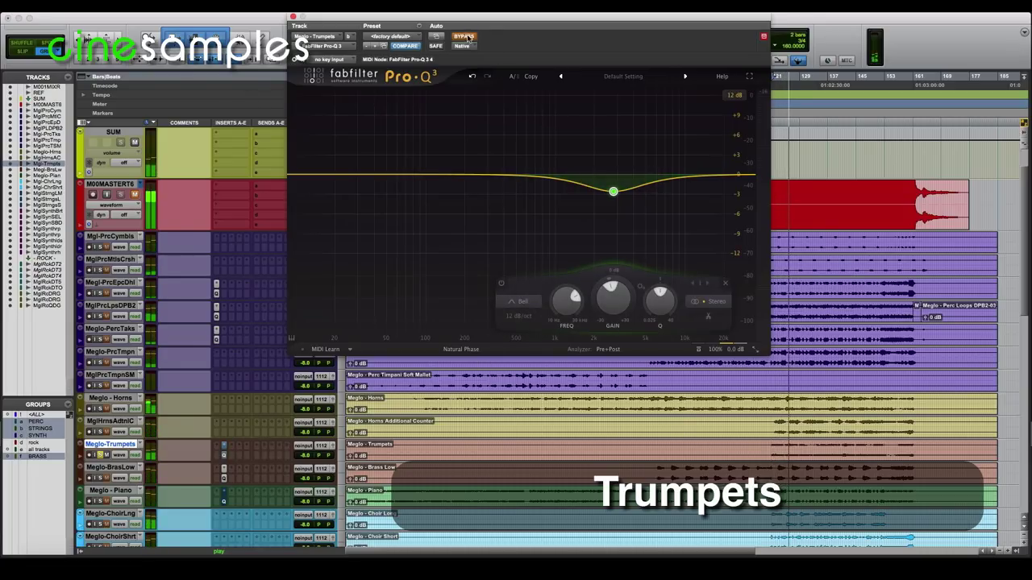
left_click(466, 36)
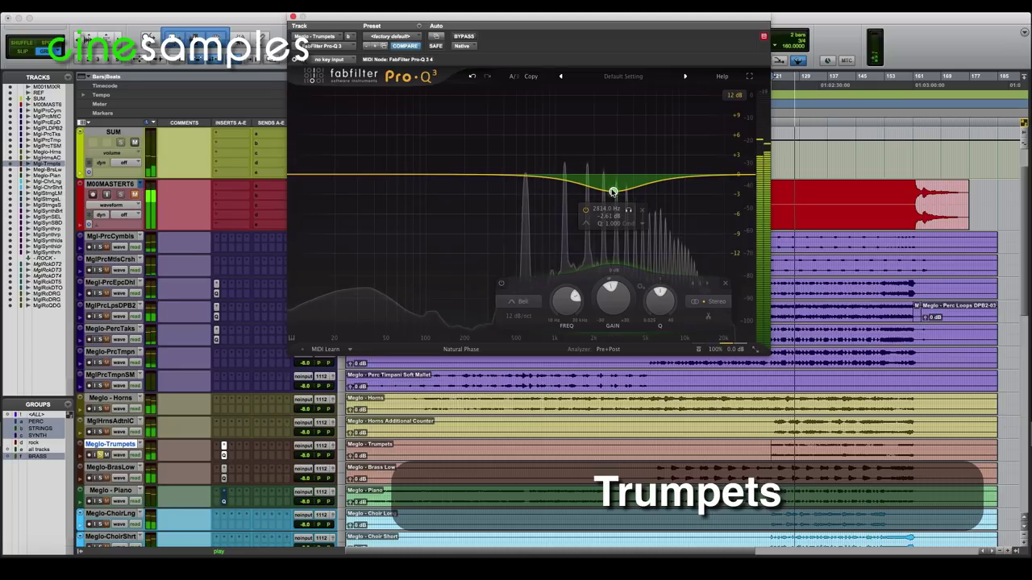
left_click_drag(613, 192, 612, 178)
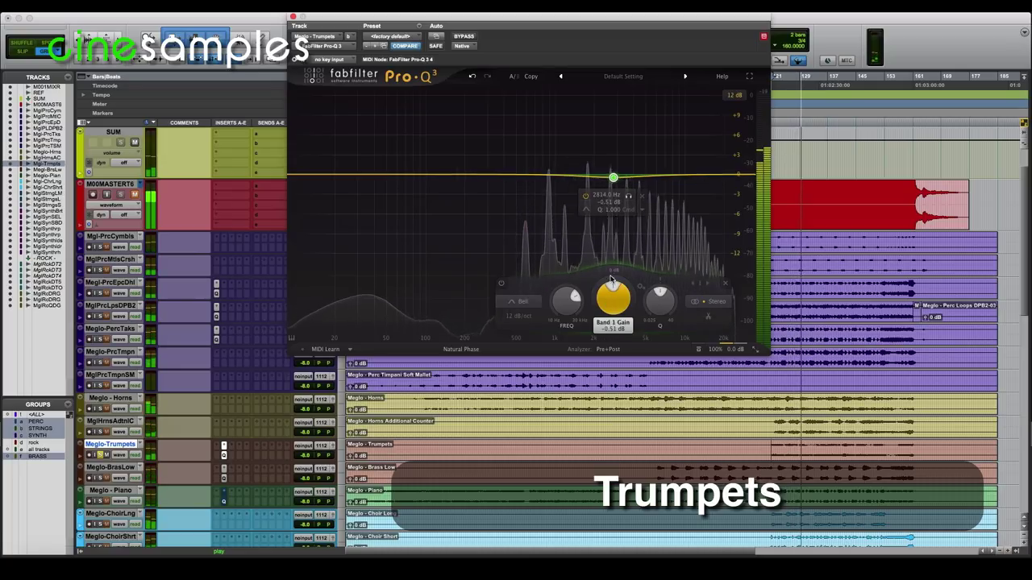
left_click_drag(612, 280, 613, 197)
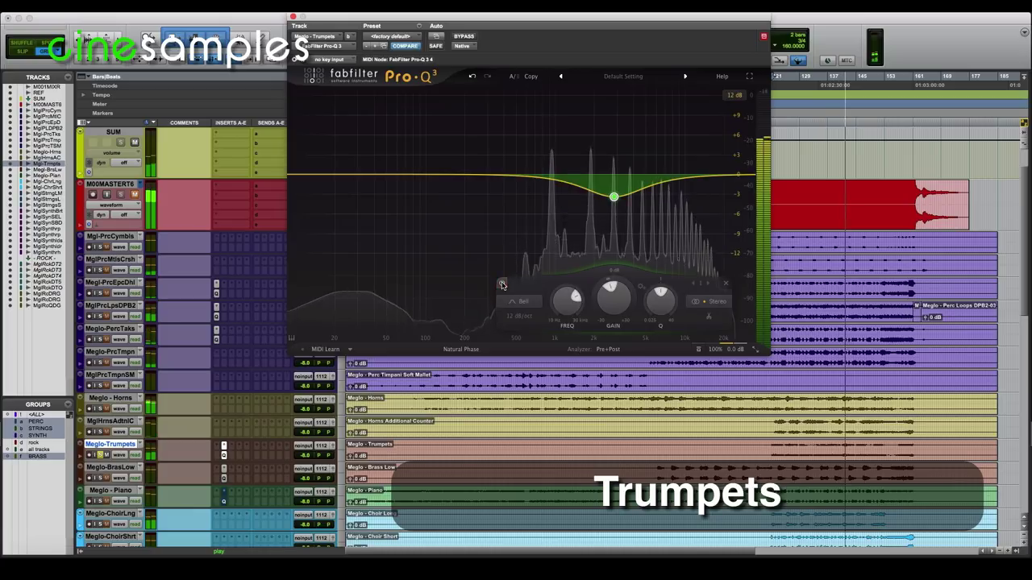
Step: Solo the whole brass group and repeatedly compare the trumpets' EQ band switched off and on
left_click(100, 432)
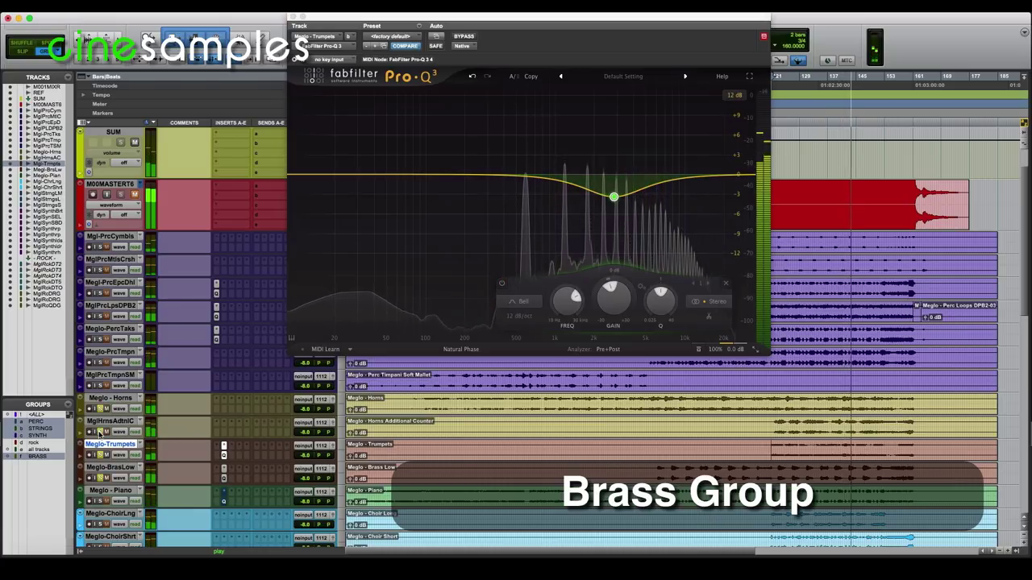
left_click(502, 285)
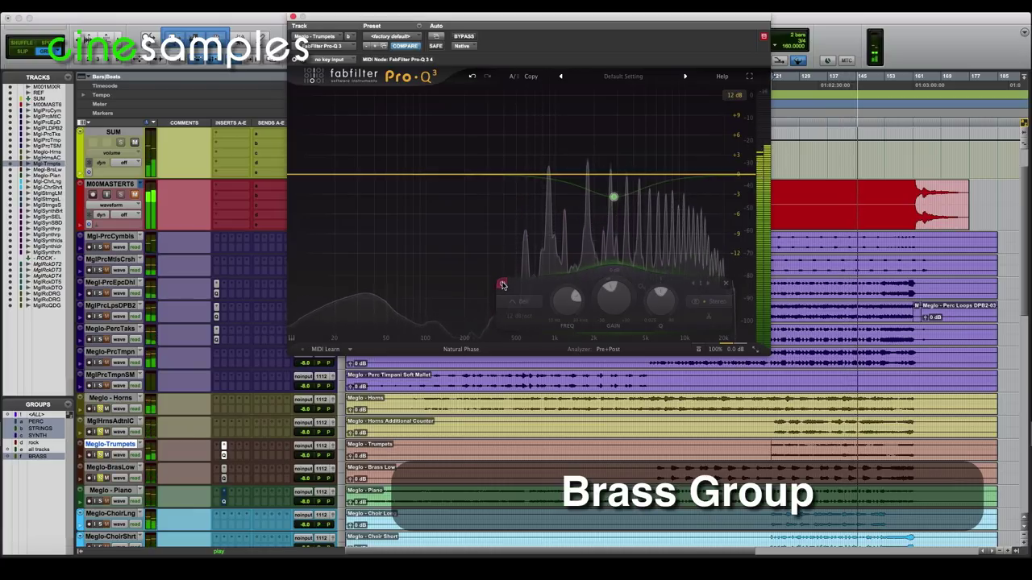
left_click(501, 285)
left_click(501, 285)
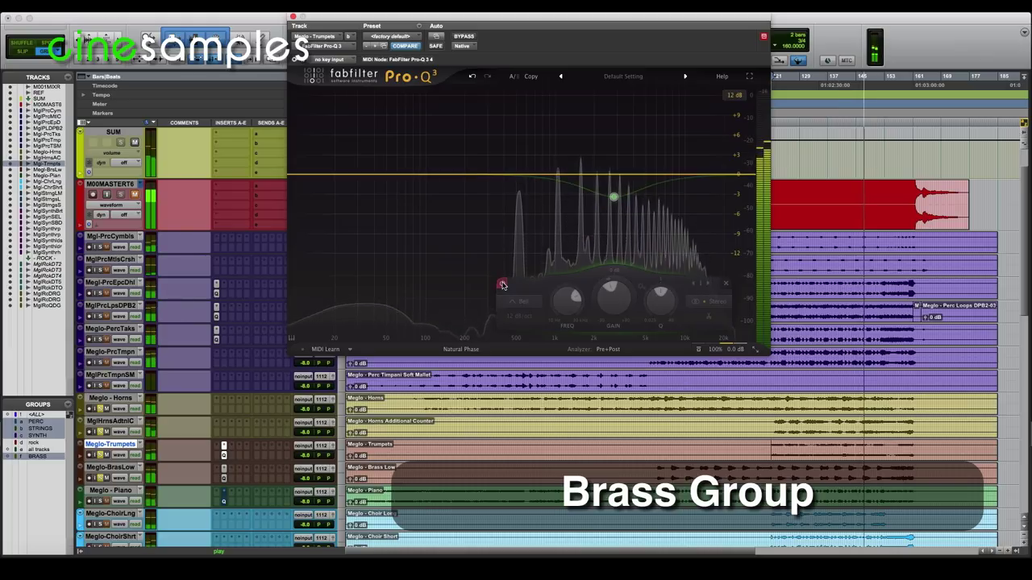
left_click(501, 285)
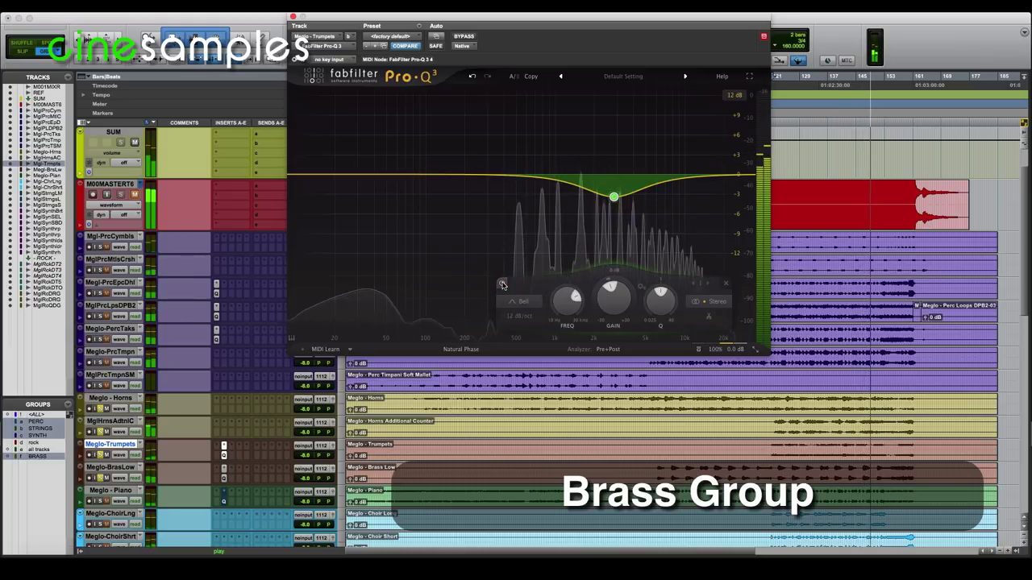
left_click(501, 284)
left_click(502, 284)
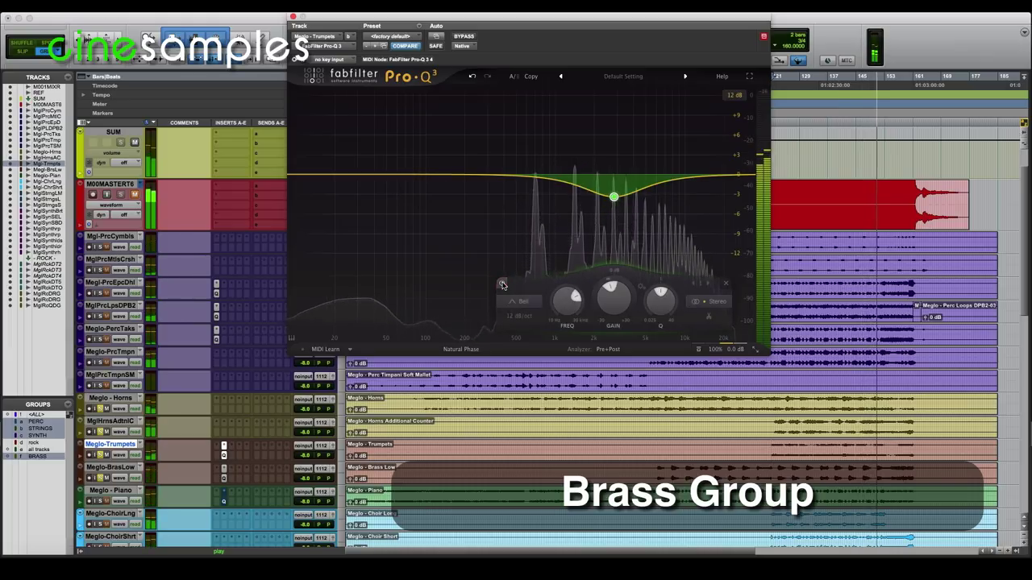
left_click(501, 284)
Step: Bypass the trumpets' Pro-Q 3 during full mix playback and close its plug-in window
left_click(223, 456, "super")
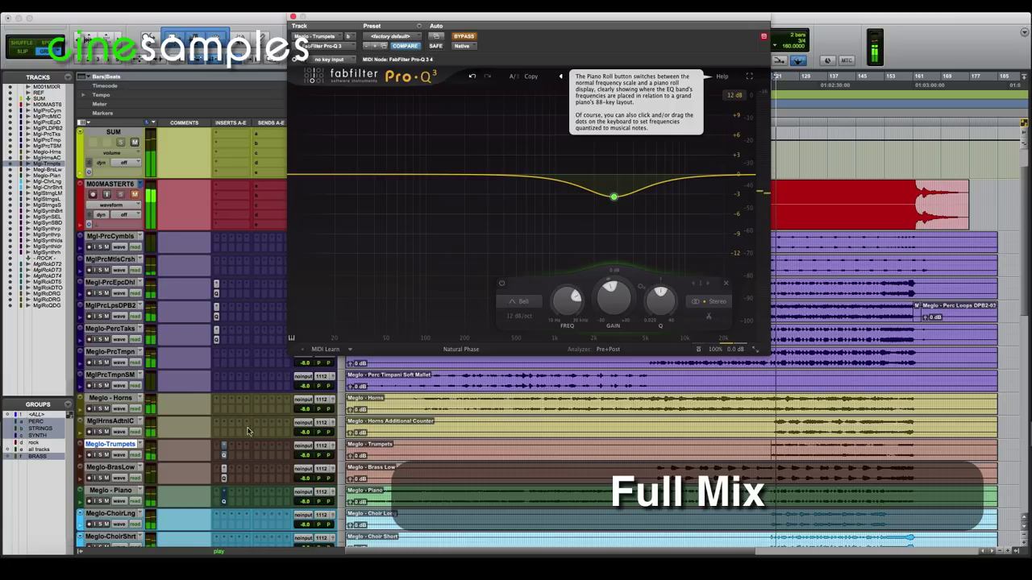
left_click(225, 454)
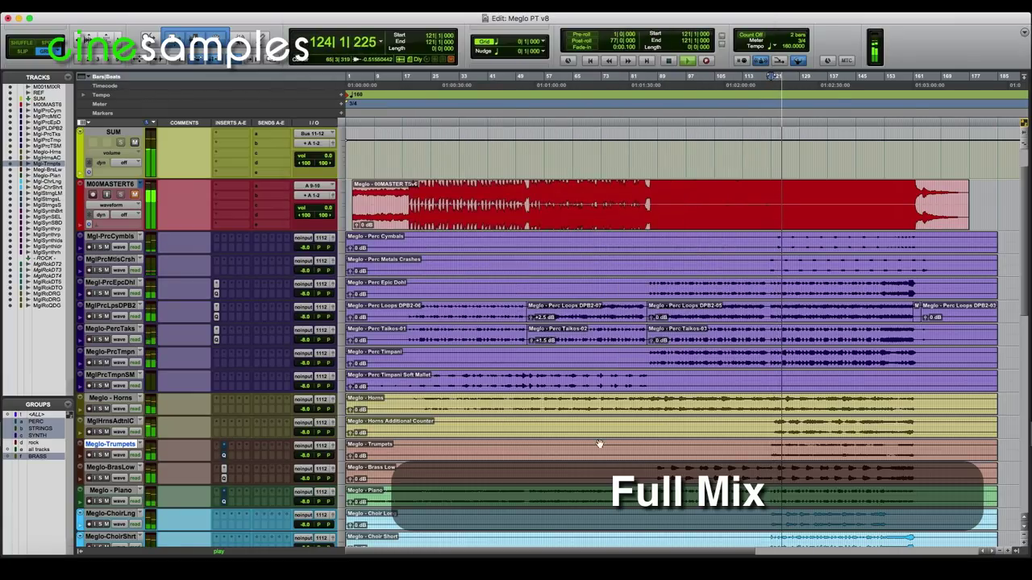